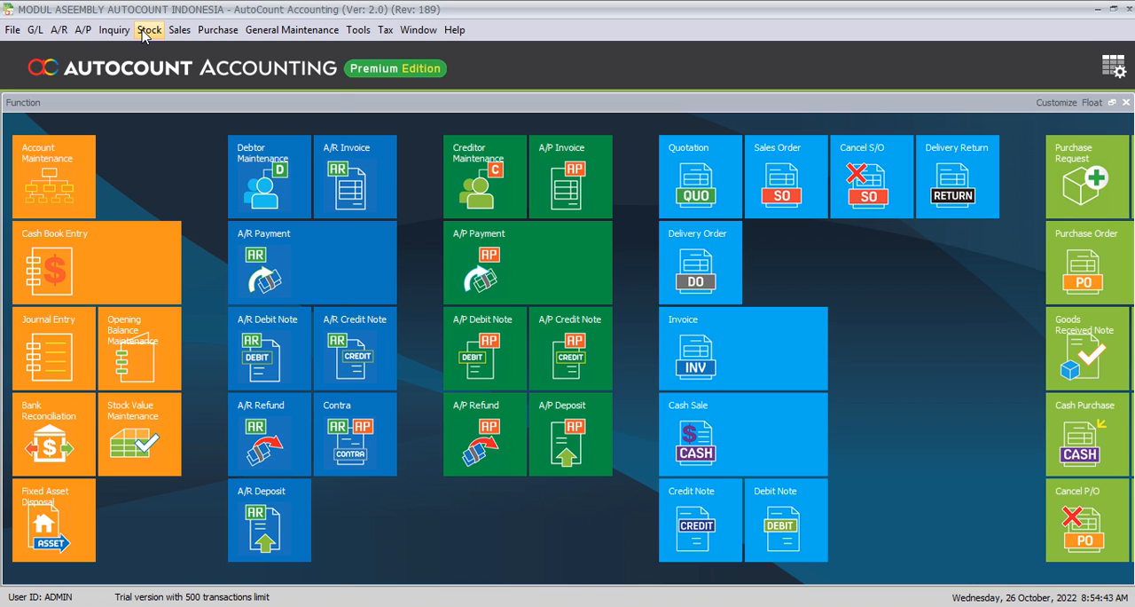
Step: Open the stock group list and widen its Description column to read the group descriptions
{"action": "left_click", "coordinate": [146, 32]}
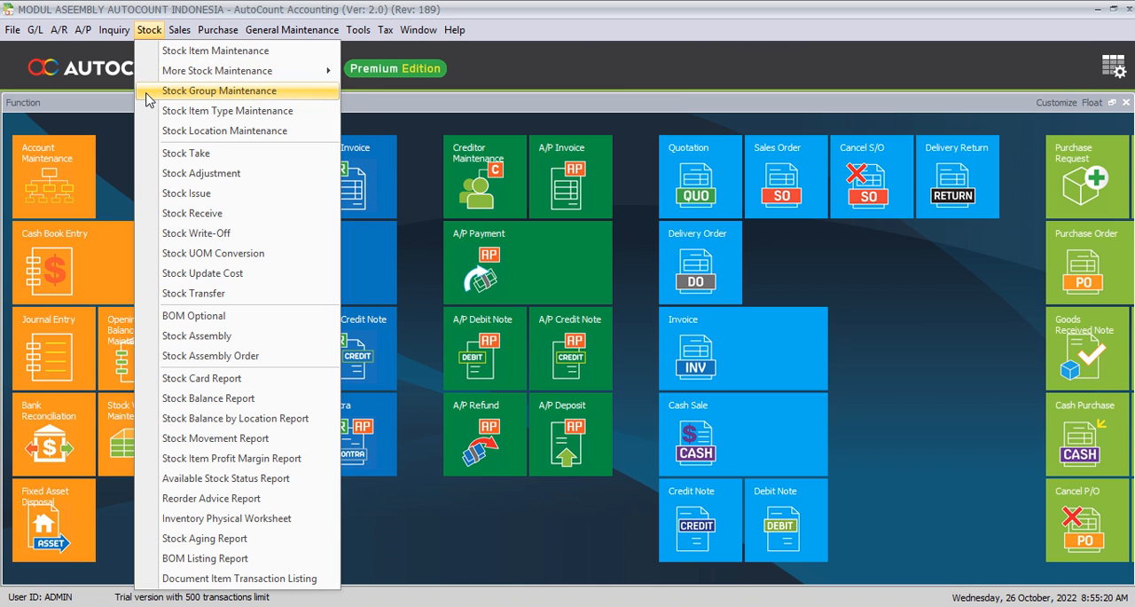
{"action": "left_click", "coordinate": [146, 100]}
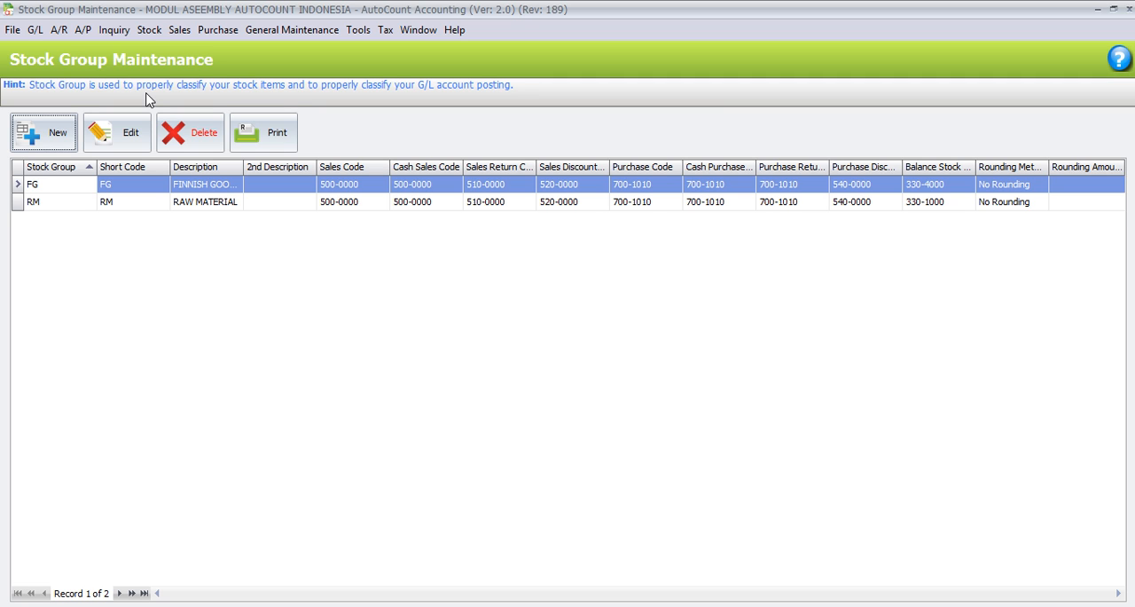
{"action": "left_click", "coordinate": [254, 202]}
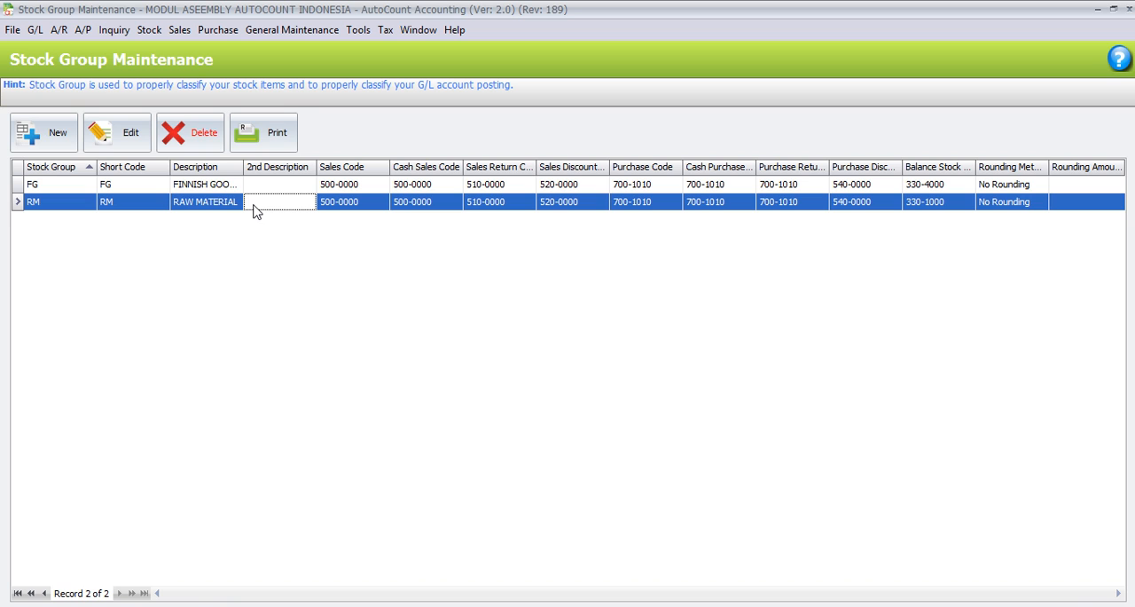
{"action": "left_click_drag", "start_coordinate": [243, 167], "coordinate": [256, 167]}
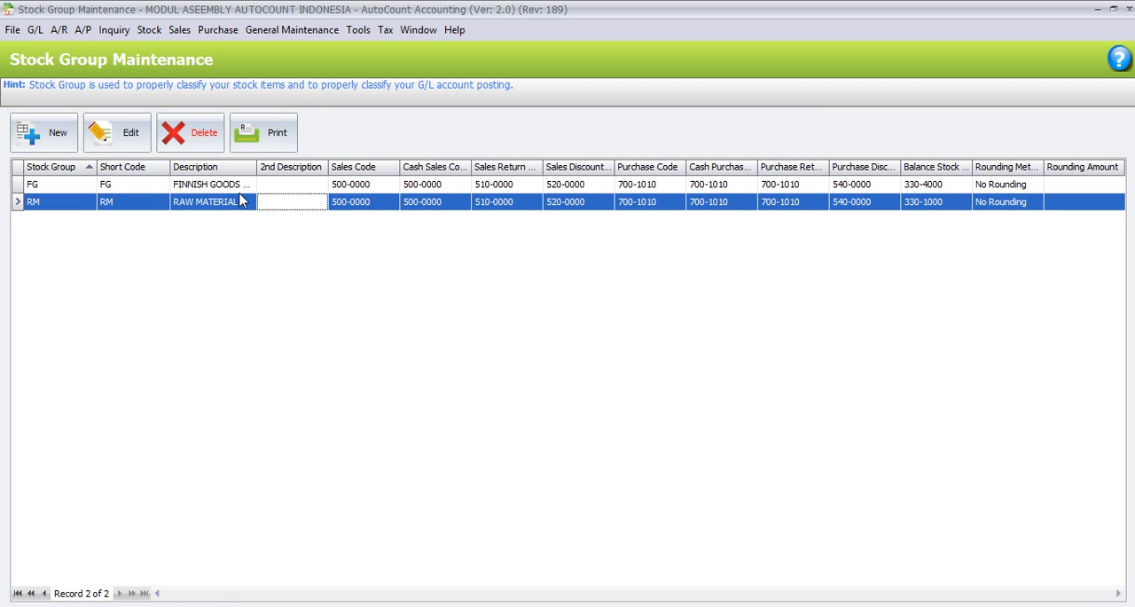
{"action": "left_click", "coordinate": [241, 188]}
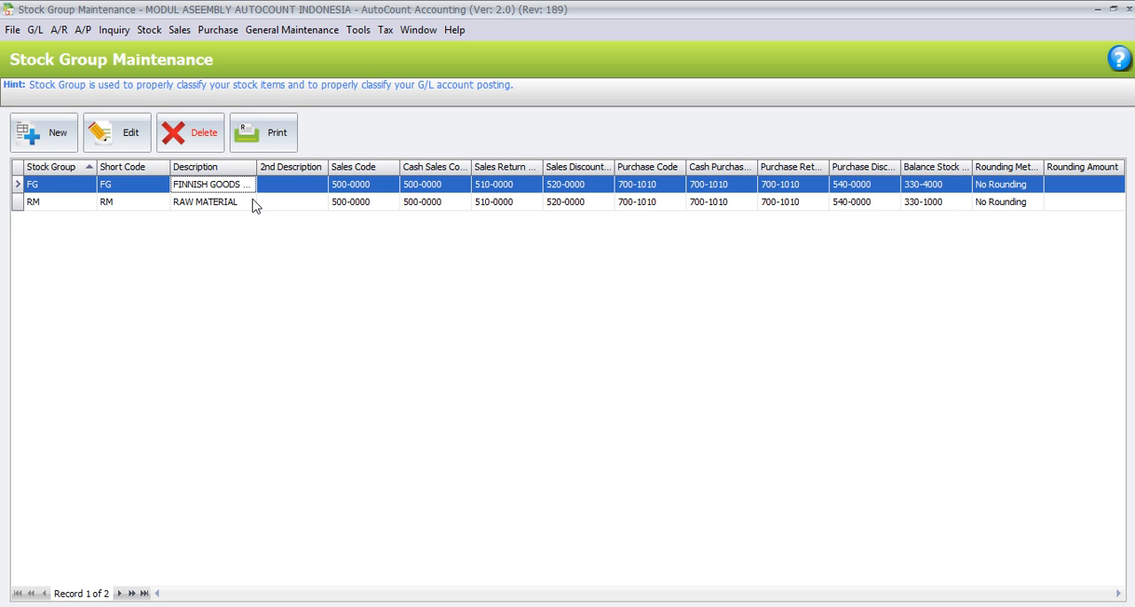
Step: Open the RM stock group, check its codes, description and available balance stock accounts, and cancel without changing it
{"action": "left_click", "coordinate": [253, 203]}
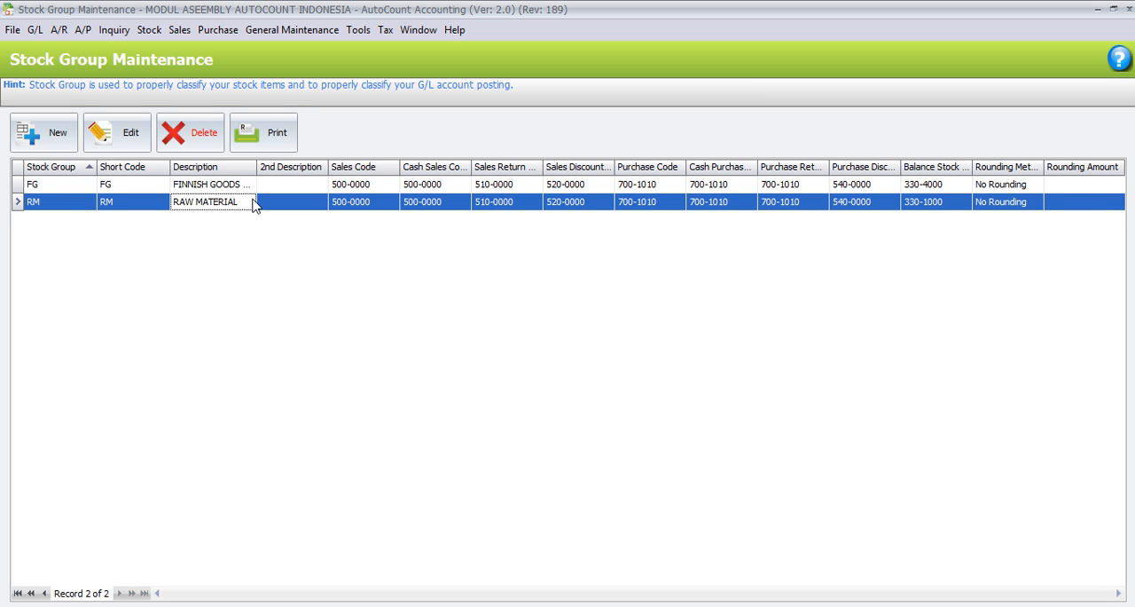
{"action": "left_click", "coordinate": [133, 142]}
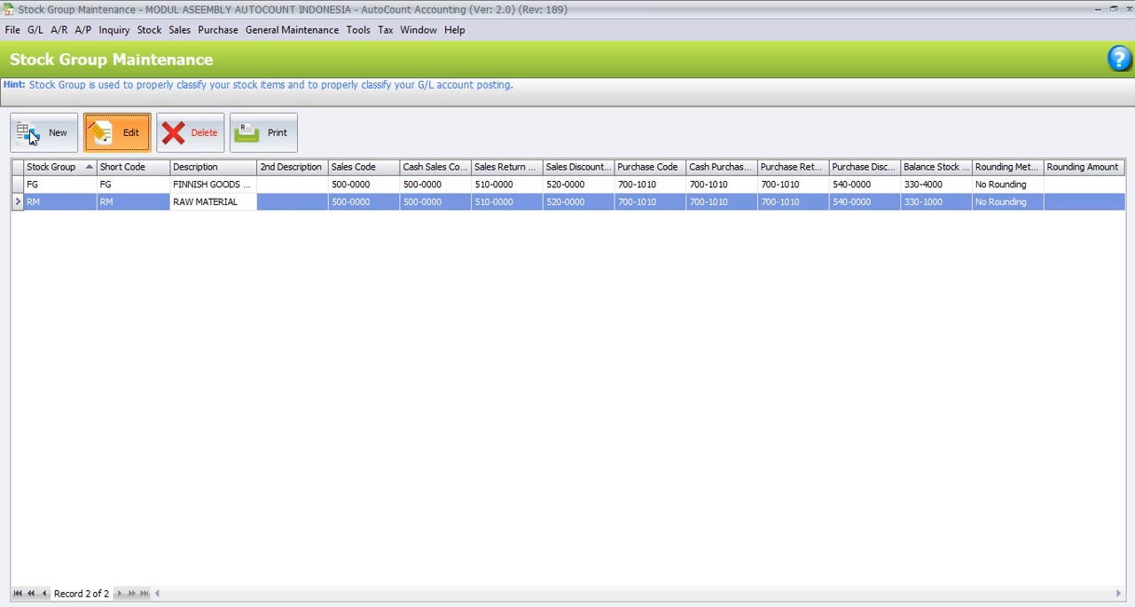
{"action": "double_click", "coordinate": [280, 208]}
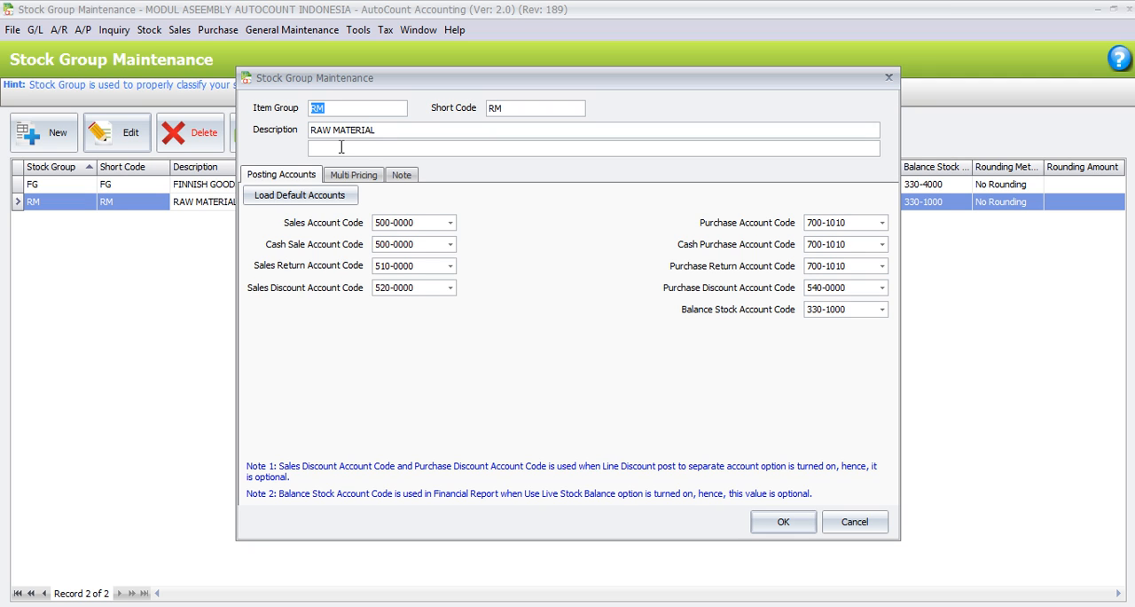
{"action": "left_click", "coordinate": [331, 105]}
{"action": "left_click", "coordinate": [422, 127]}
{"action": "left_click", "coordinate": [883, 310]}
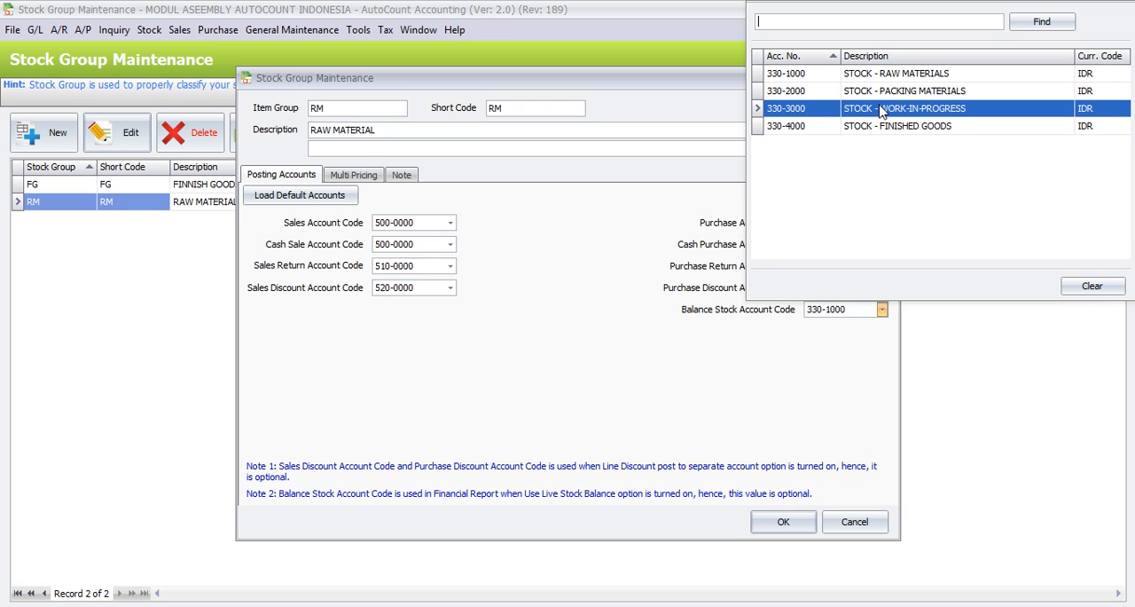
{"action": "left_click", "coordinate": [577, 324]}
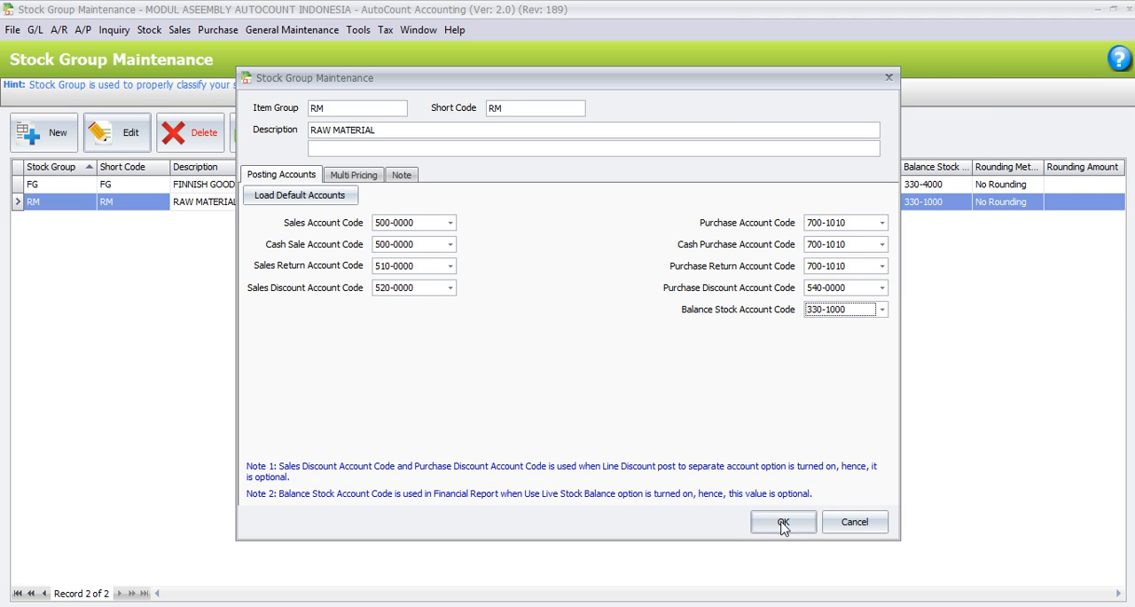
{"action": "left_click", "coordinate": [878, 532]}
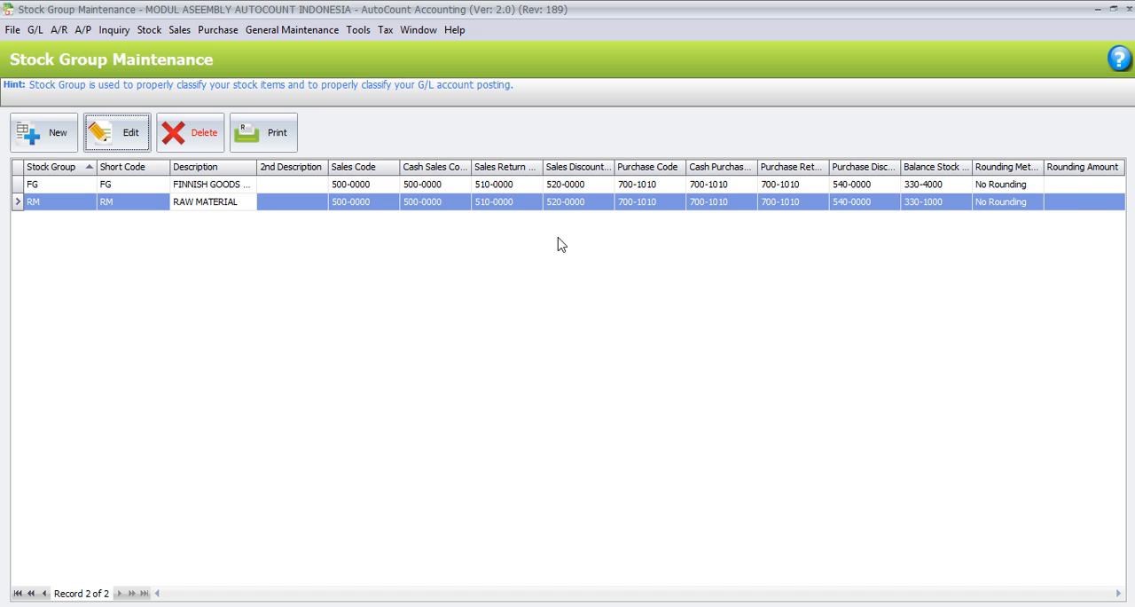
Step: Open the FG stock group, check its available balance stock accounts, and leave stock group maintenance without changes
{"action": "left_click", "coordinate": [365, 190]}
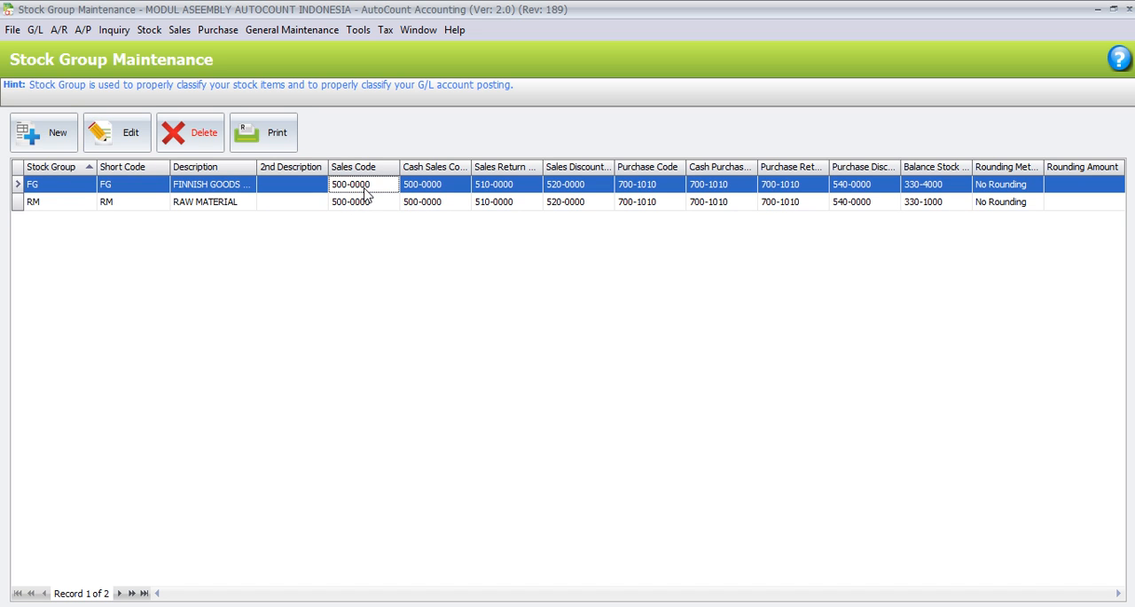
{"action": "left_click", "coordinate": [102, 135]}
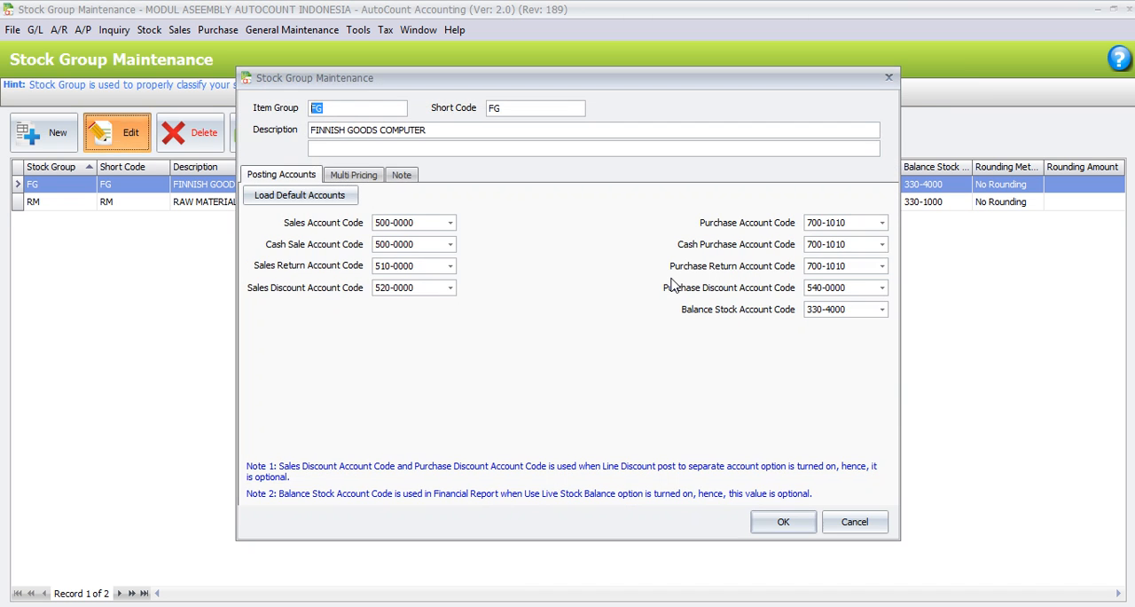
{"action": "left_click", "coordinate": [883, 310]}
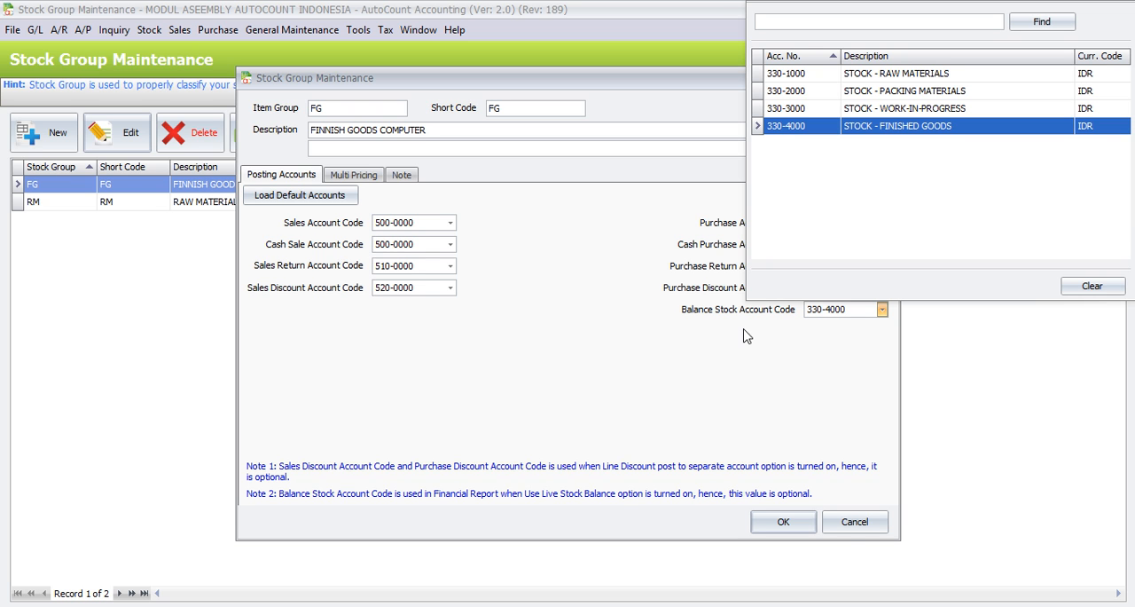
{"action": "left_click", "coordinate": [847, 528]}
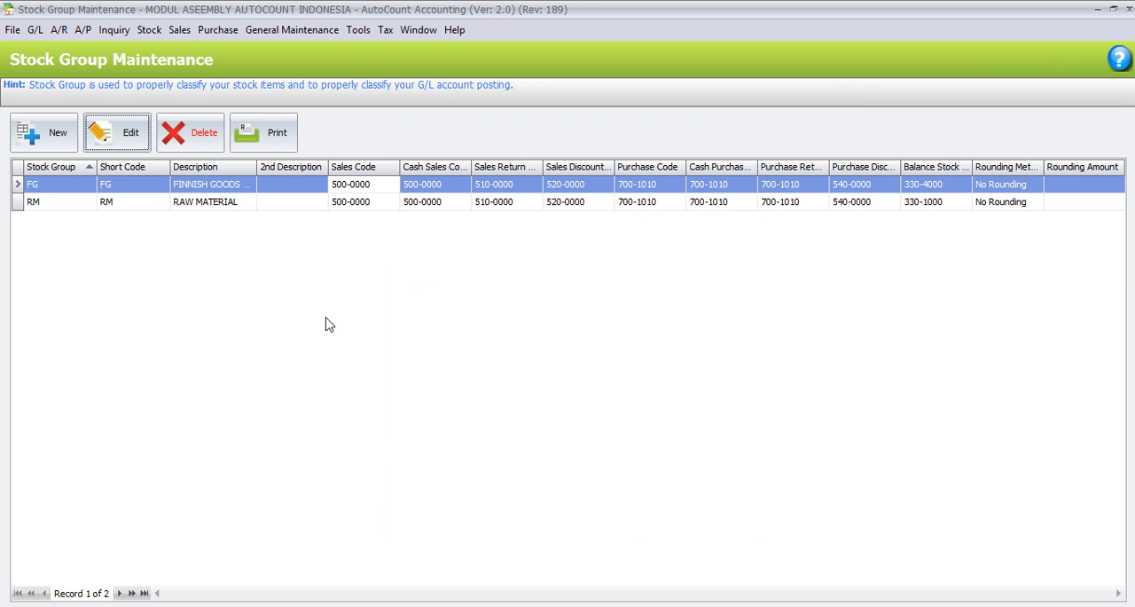
{"action": "left_click", "coordinate": [1126, 8]}
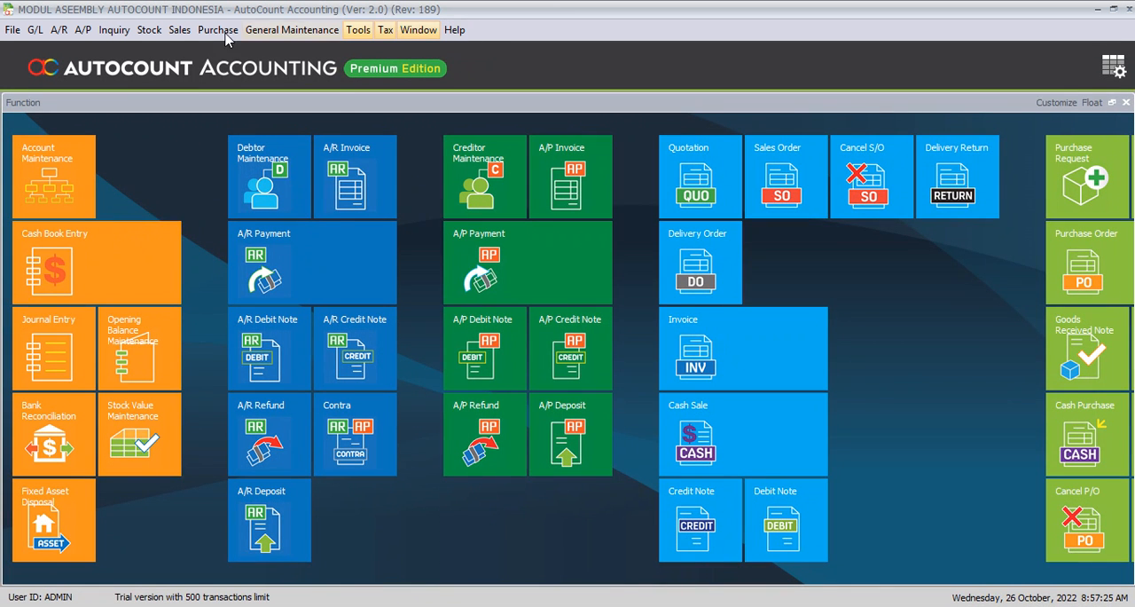
Step: Open the stock item type list to examine the defined item types
{"action": "left_click", "coordinate": [149, 31]}
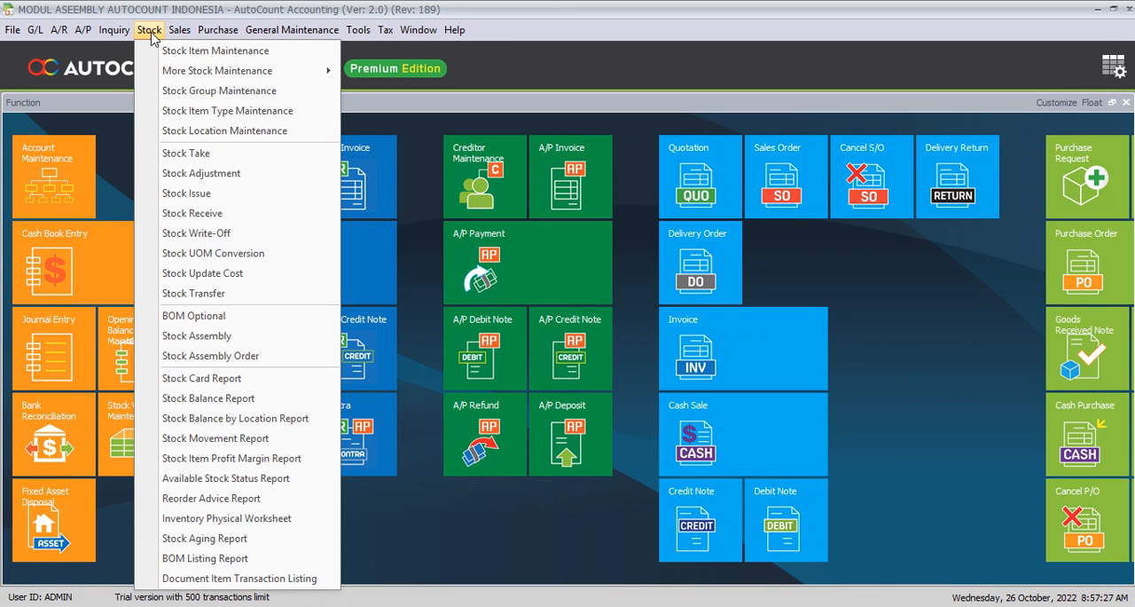
{"action": "left_click", "coordinate": [149, 119]}
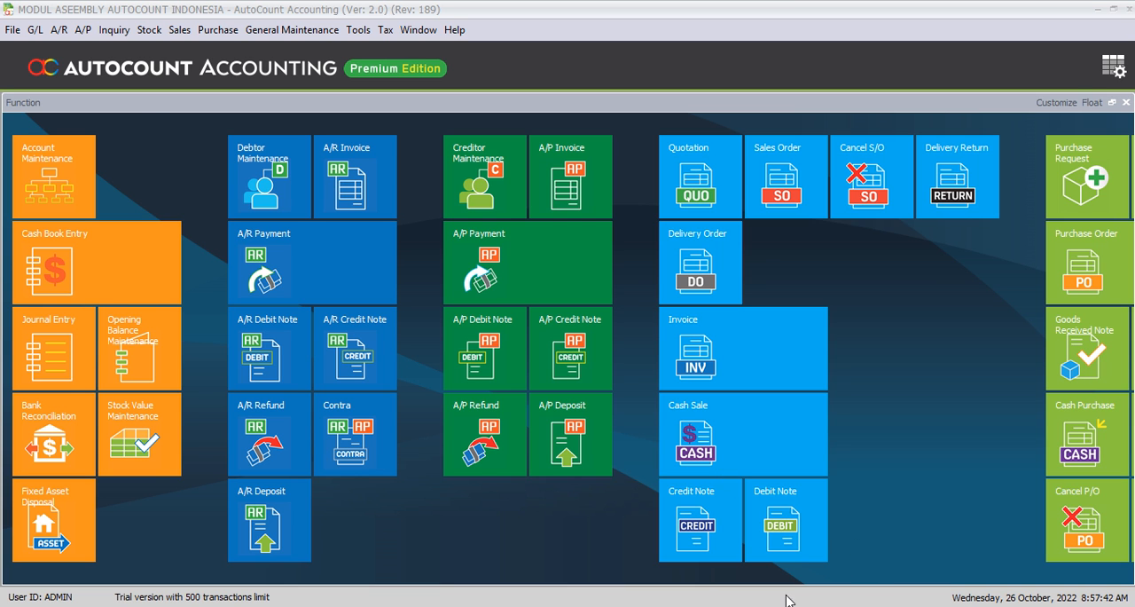
{"action": "mouse_move", "coordinate": [729, 606]}
{"action": "left_click", "coordinate": [647, 550]}
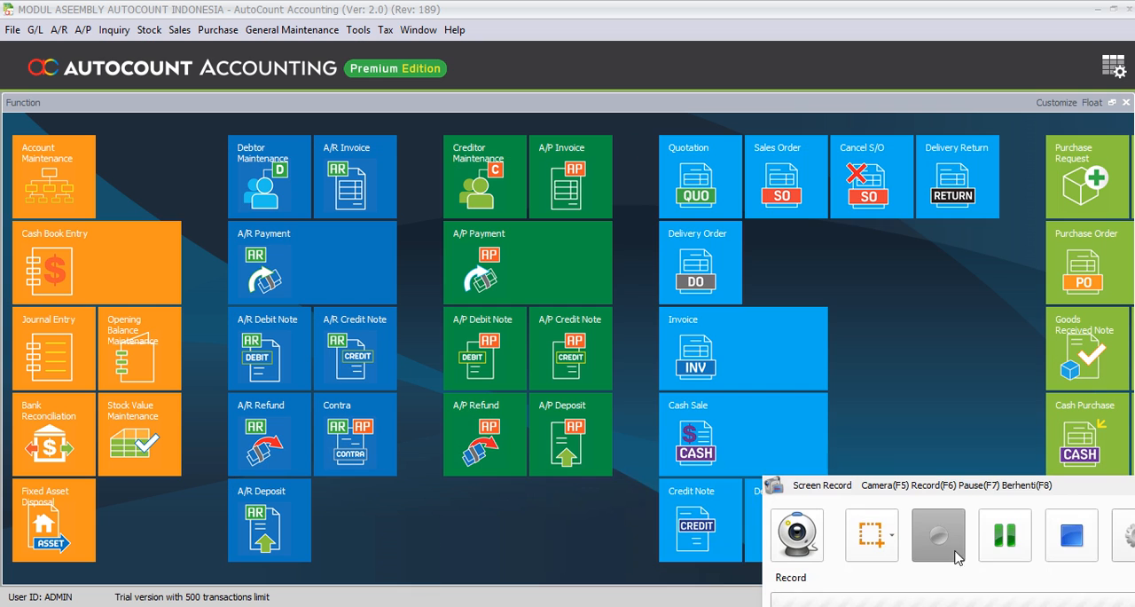
{"action": "left_click", "coordinate": [1006, 533]}
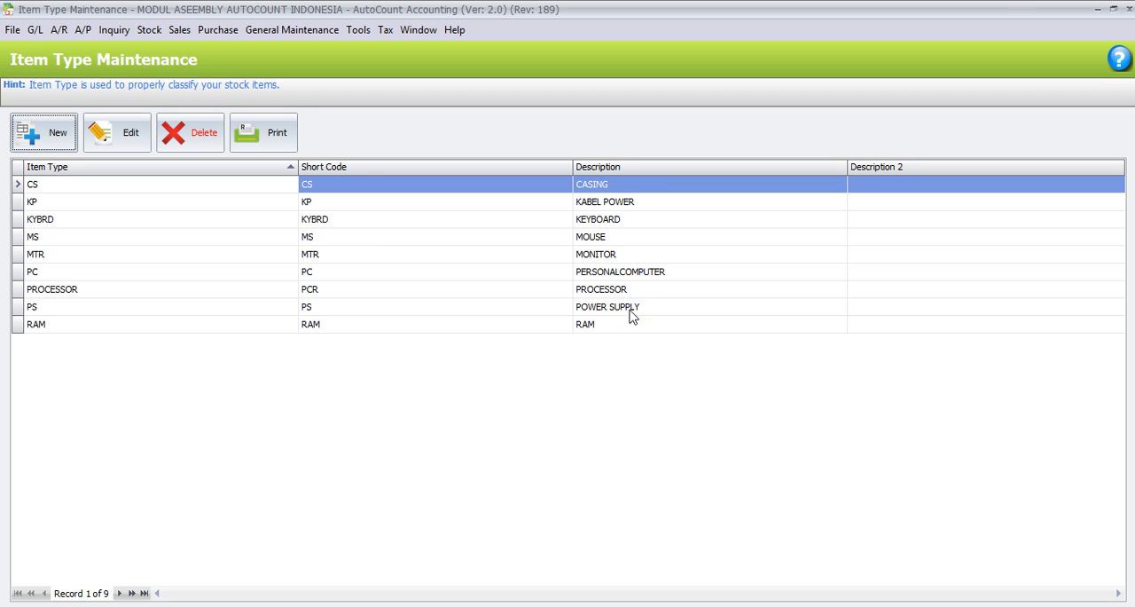
Step: Close the item type list and open the stock item list
{"action": "left_click", "coordinate": [1131, 8]}
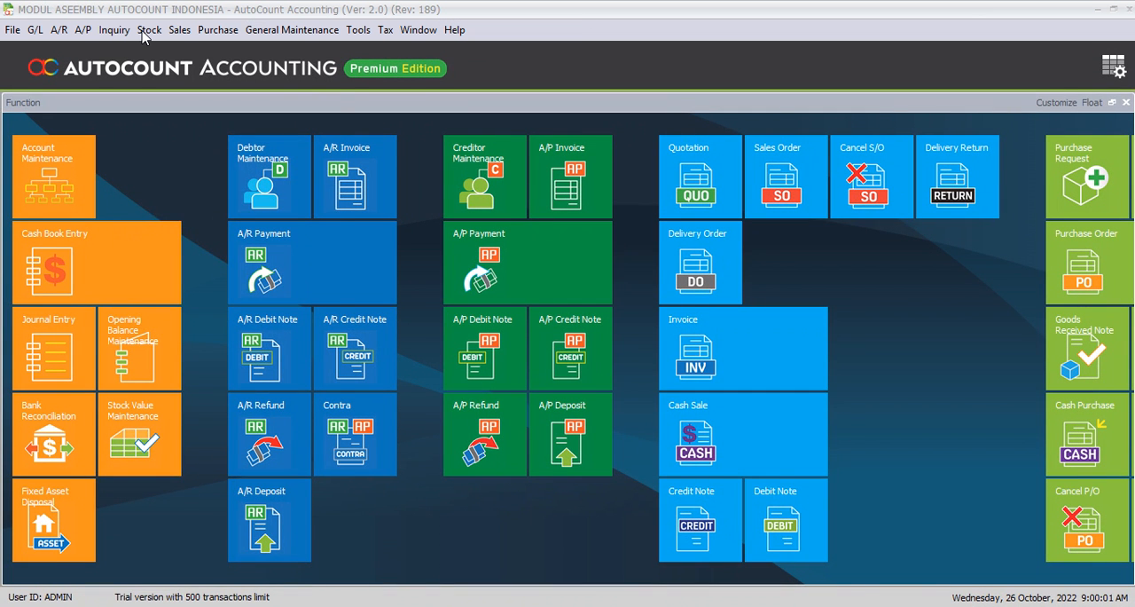
{"action": "left_click", "coordinate": [147, 30]}
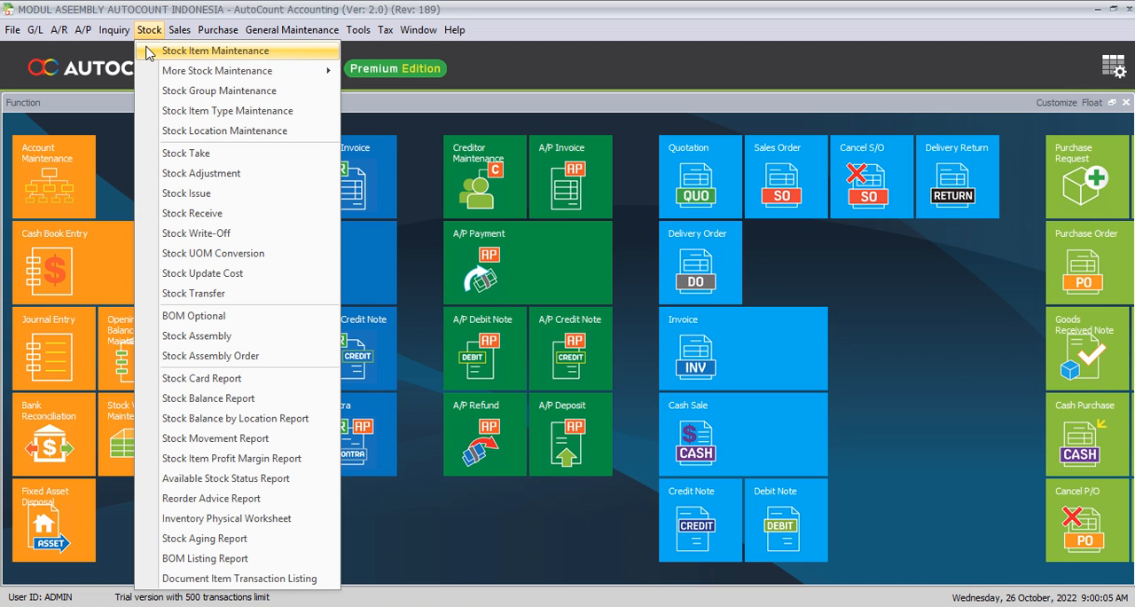
{"action": "left_click", "coordinate": [147, 52]}
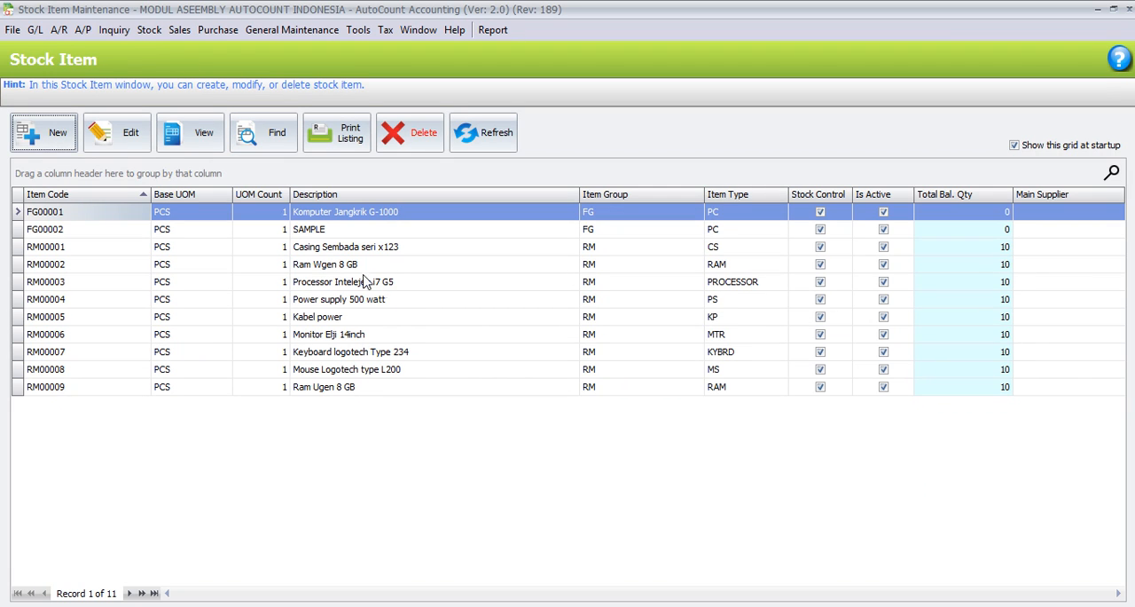
Step: Open stock item RM00001 for editing and view the item groups available for it, keeping its assigned group
{"action": "left_click", "coordinate": [326, 252]}
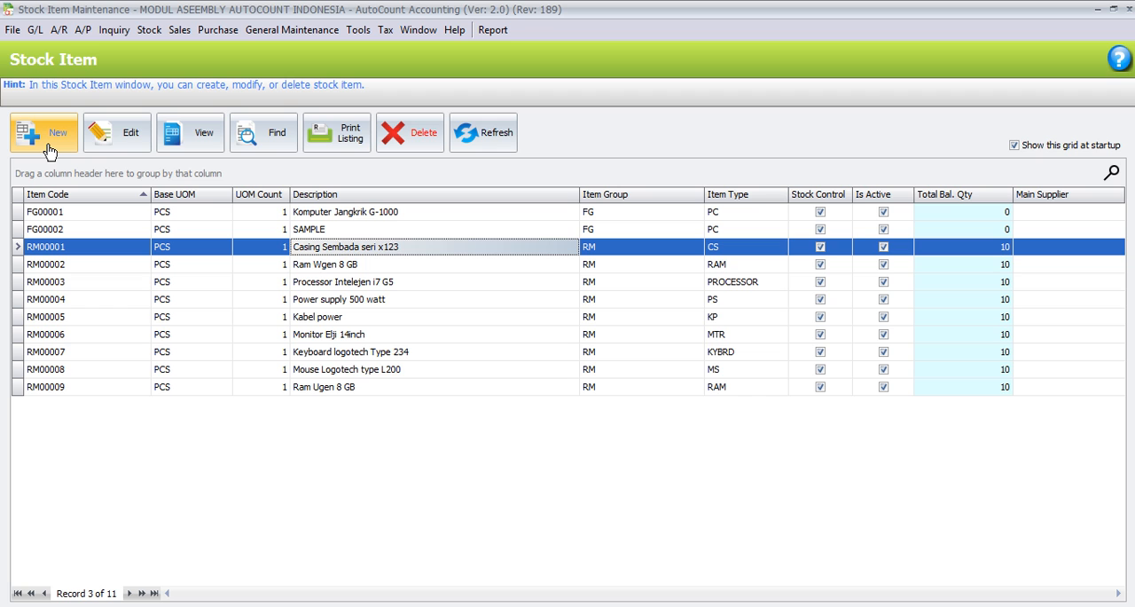
{"action": "left_click", "coordinate": [127, 142]}
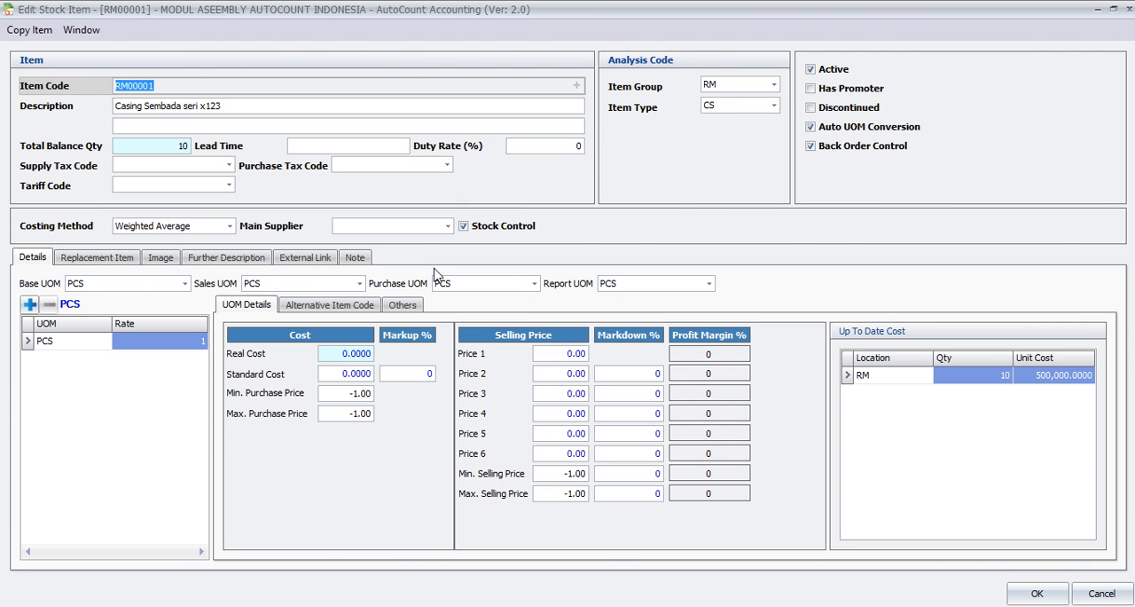
{"action": "left_click", "coordinate": [233, 85]}
{"action": "left_click", "coordinate": [773, 86]}
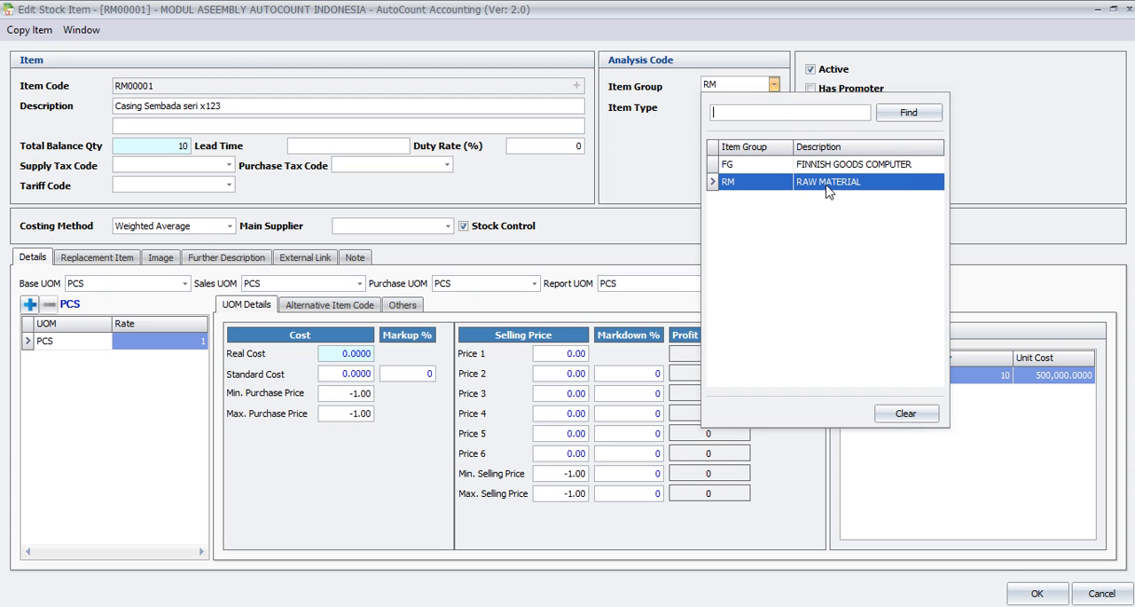
{"action": "left_click", "coordinate": [614, 150]}
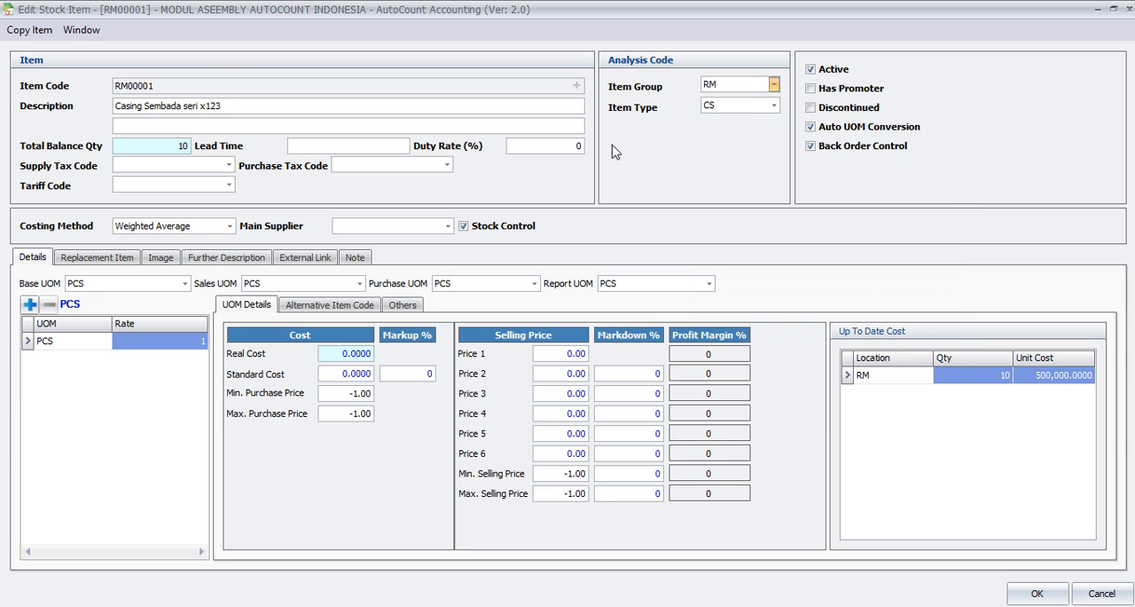
Step: View the item types available for RM00001 and its unit of measure entry, and close the item unchanged
{"action": "left_click", "coordinate": [774, 106]}
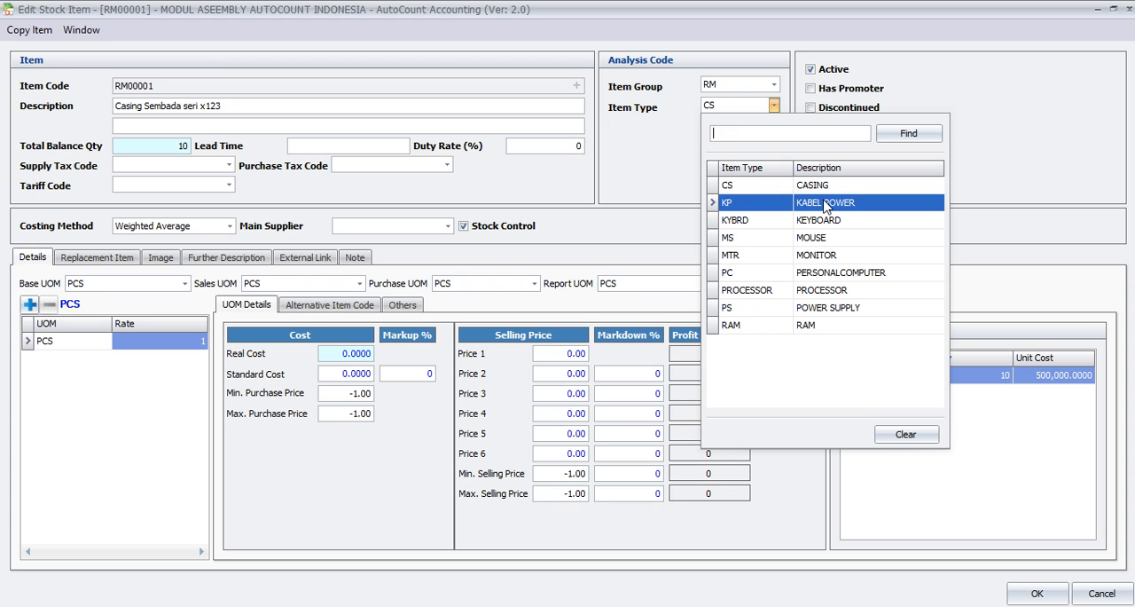
{"action": "left_click", "coordinate": [652, 163]}
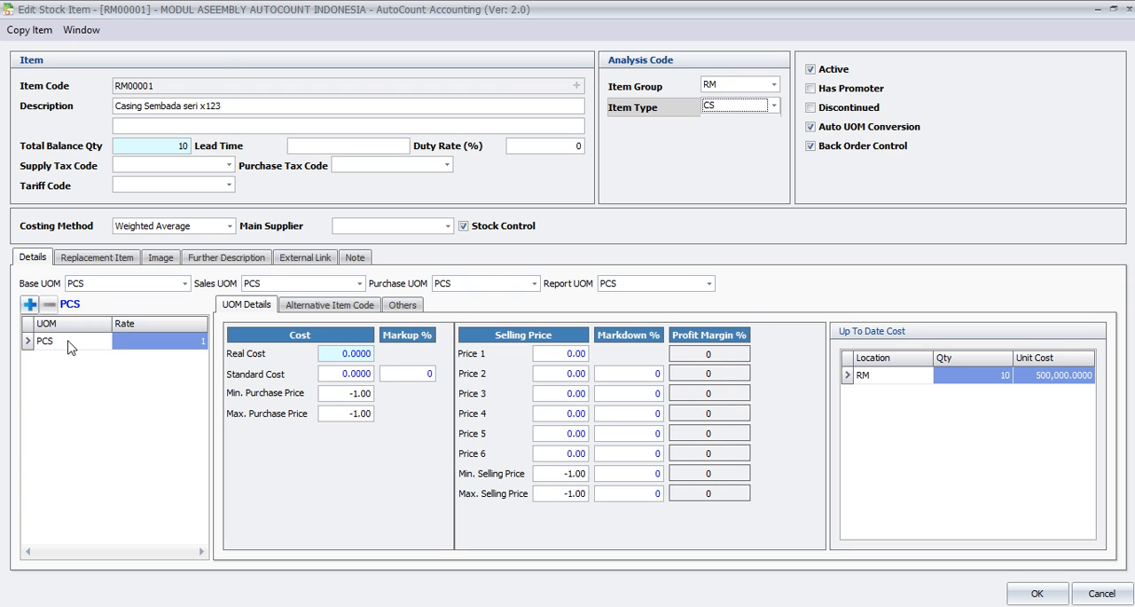
{"action": "left_click", "coordinate": [69, 340]}
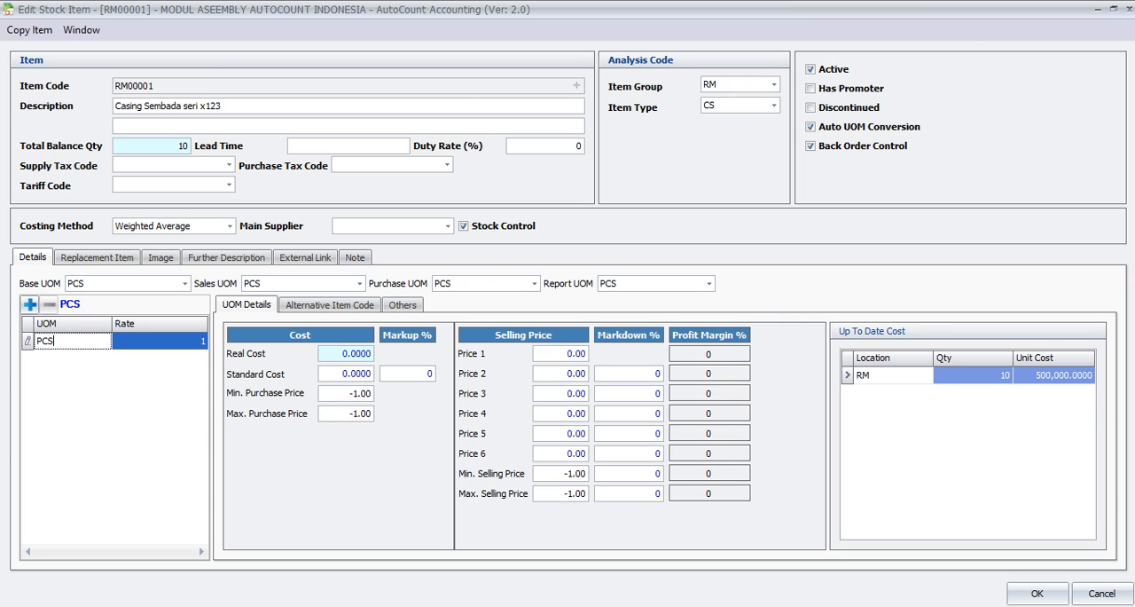
{"action": "left_click", "coordinate": [1129, 8]}
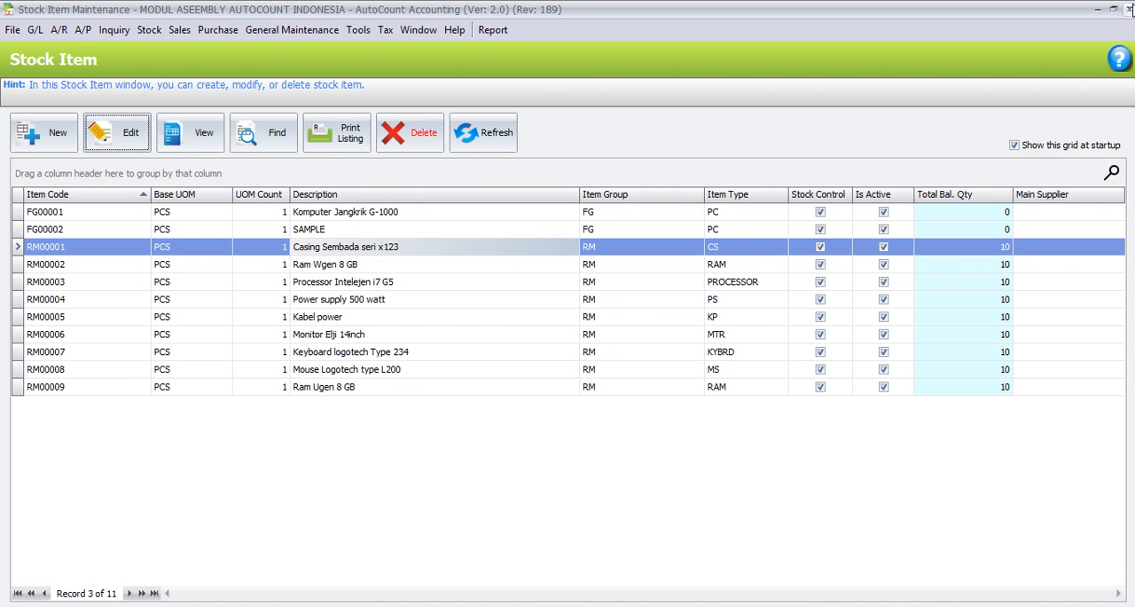
Step: Open stock item FG00001 for editing, view its available item groups while keeping FG, and close the item unchanged
{"action": "left_click", "coordinate": [96, 218]}
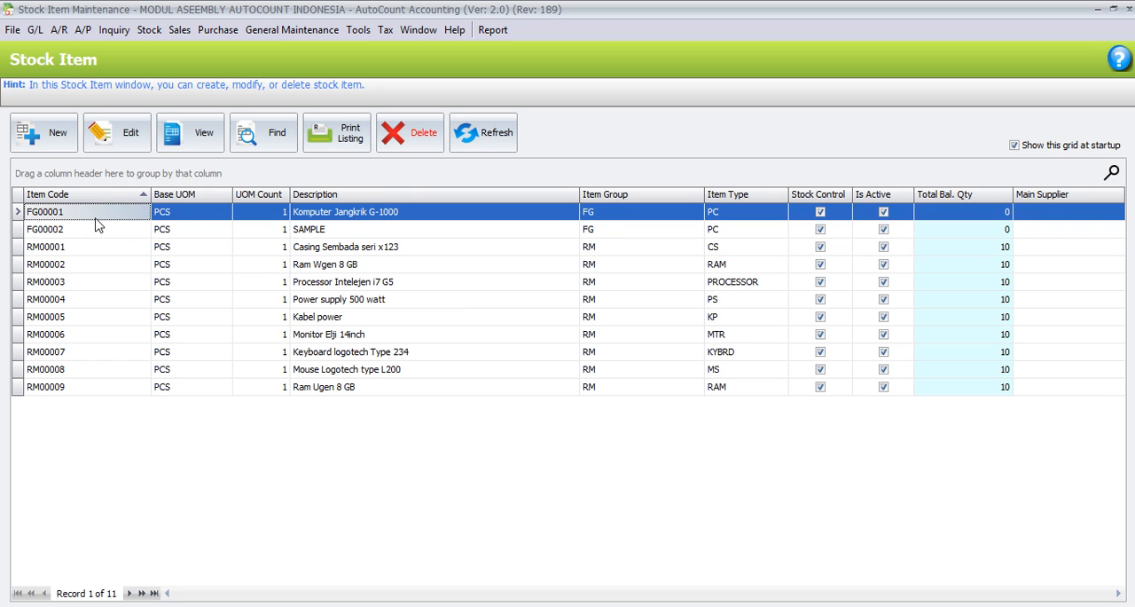
{"action": "left_click", "coordinate": [111, 142]}
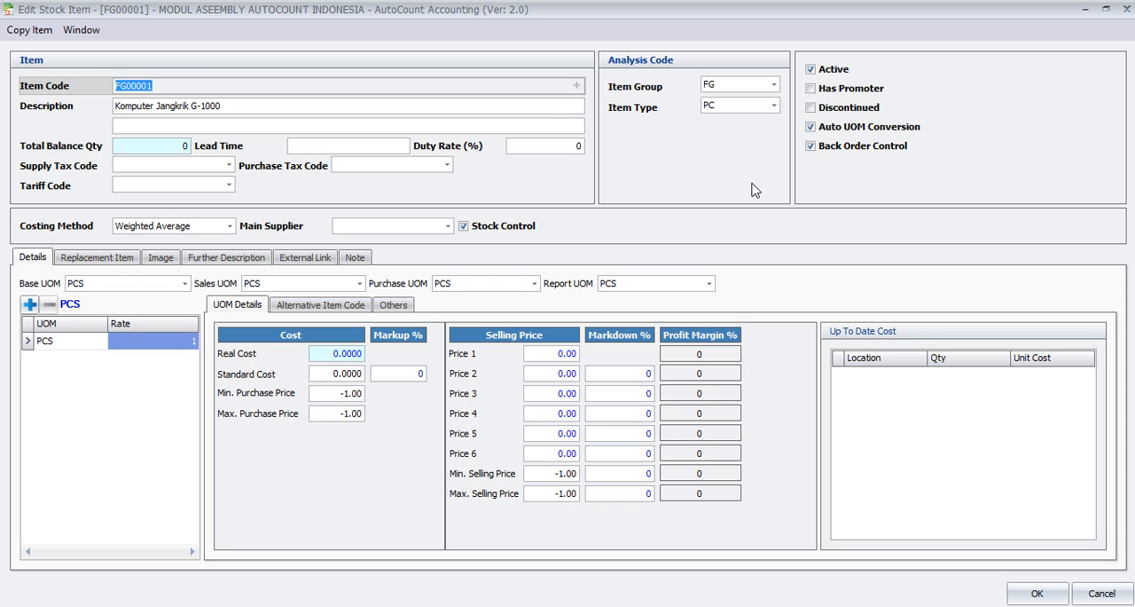
{"action": "left_click", "coordinate": [773, 85]}
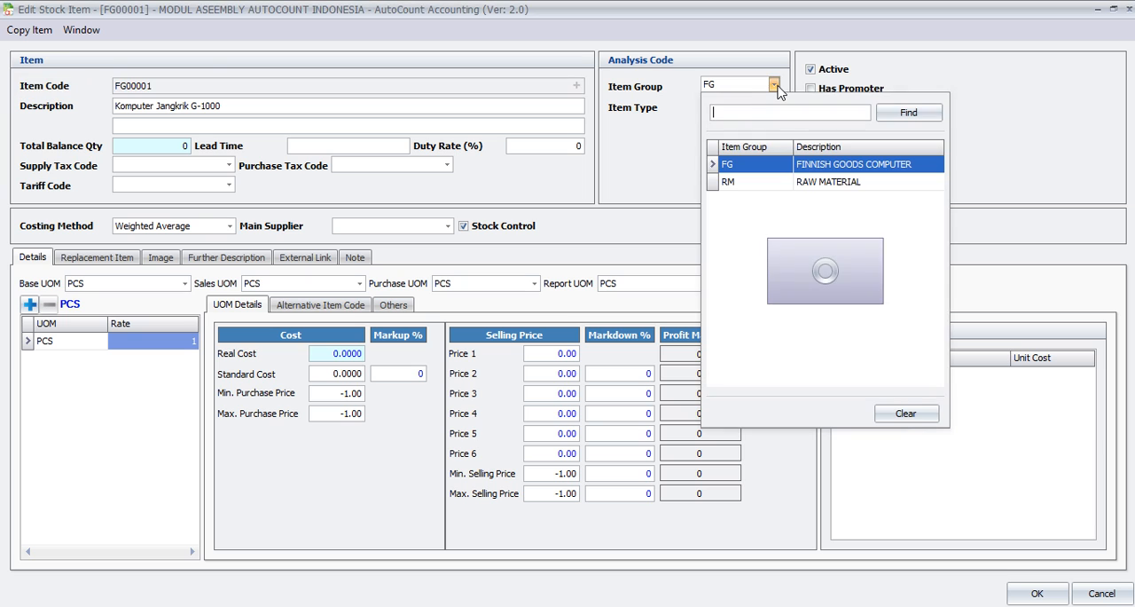
{"action": "left_click", "coordinate": [787, 165]}
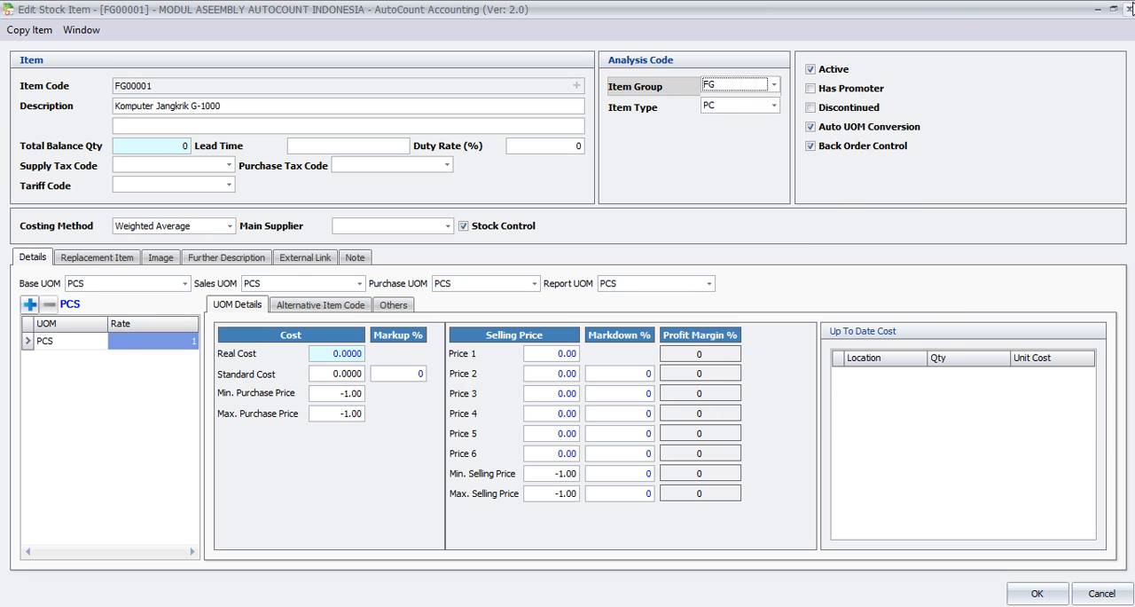
{"action": "left_click", "coordinate": [1130, 8]}
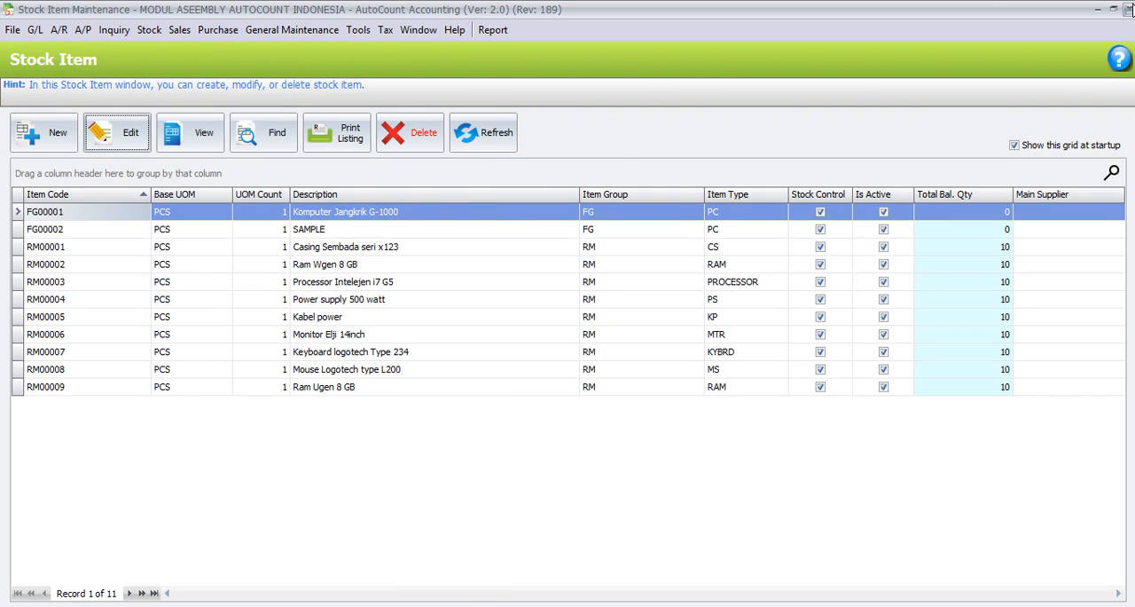
Step: Close the stock item list and open the stock location list
{"action": "left_click", "coordinate": [1130, 8]}
{"action": "left_click", "coordinate": [149, 30]}
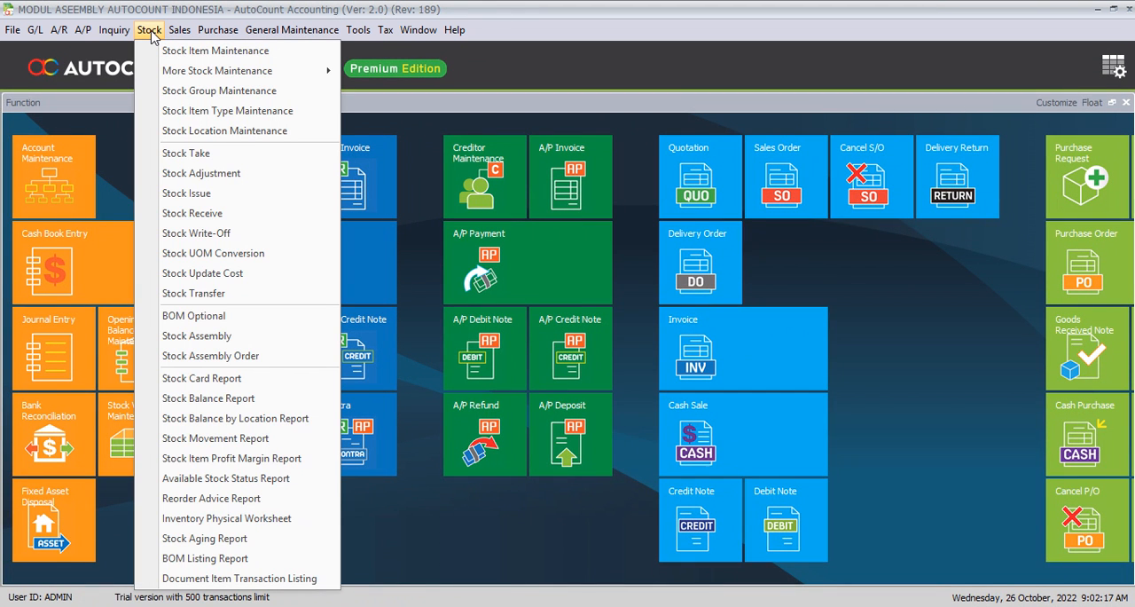
{"action": "left_click", "coordinate": [165, 133]}
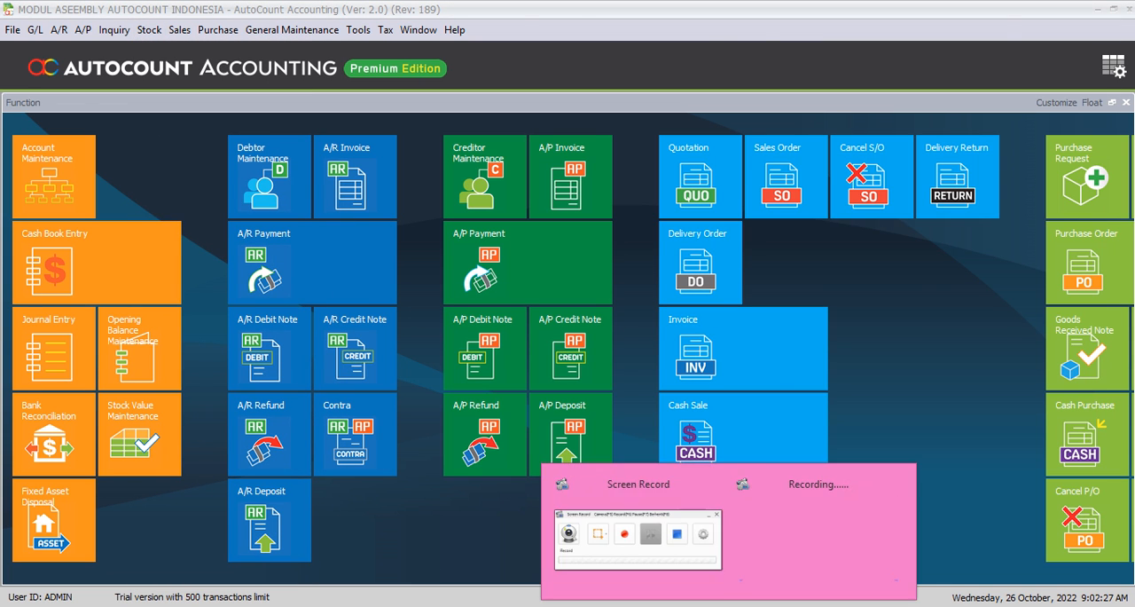
{"action": "left_click", "coordinate": [1026, 536]}
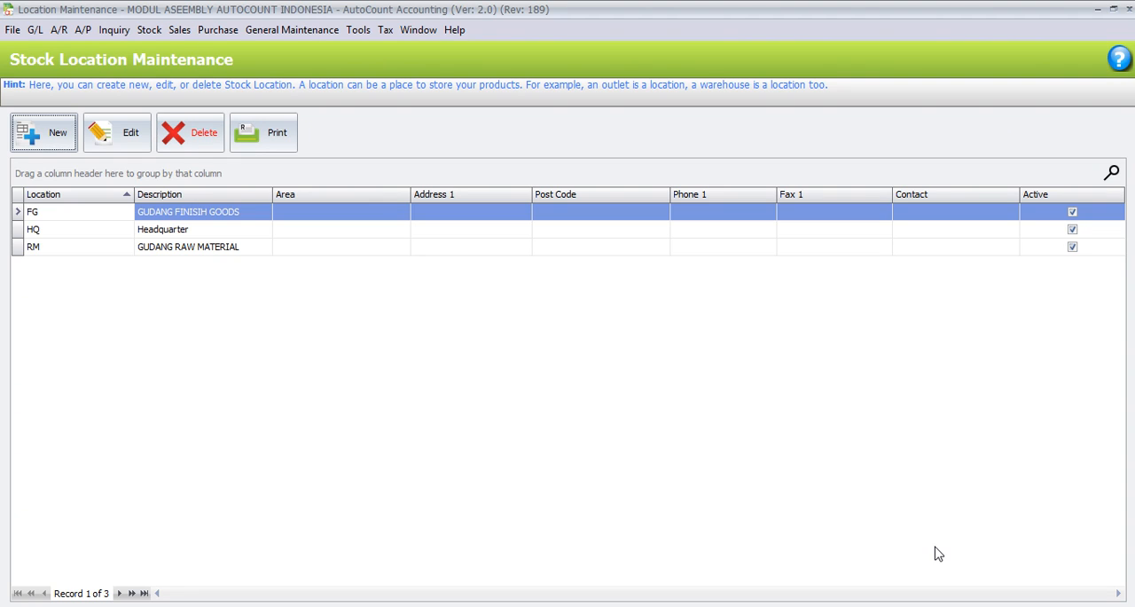
Step: Examine the raw material (RM) and finished goods (FG) warehouse locations, and close the location list
{"action": "left_click", "coordinate": [214, 250]}
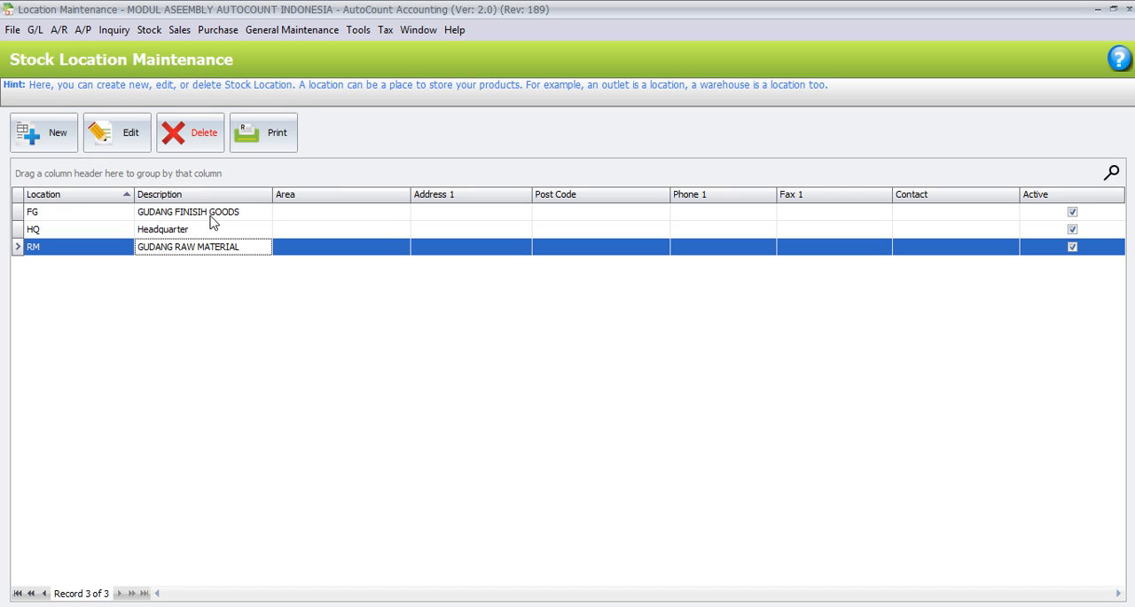
{"action": "left_click", "coordinate": [211, 218]}
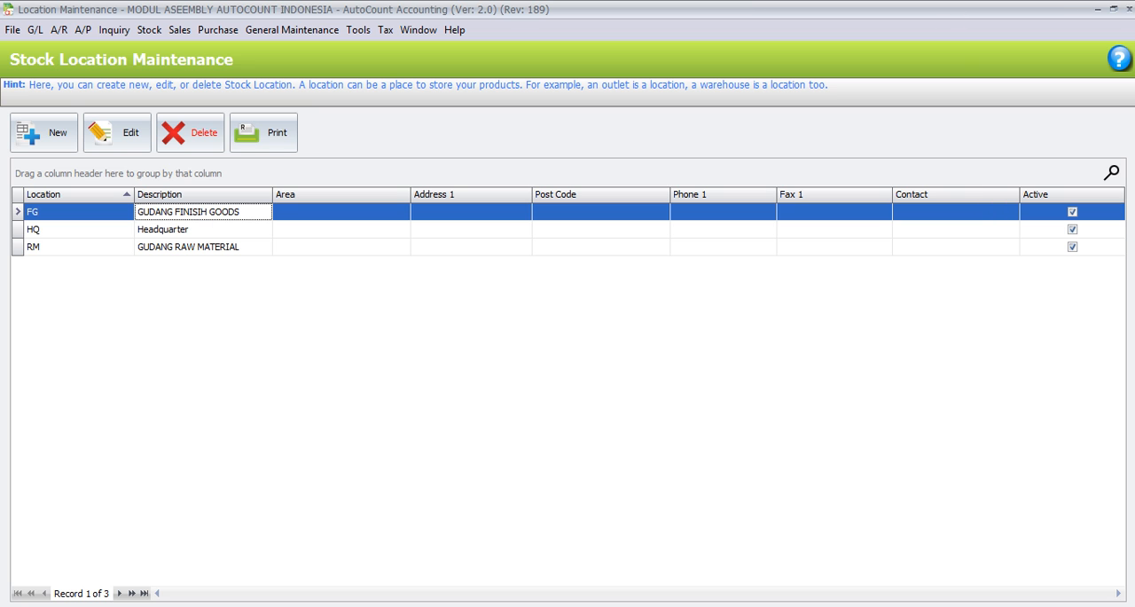
{"action": "left_click", "coordinate": [1129, 9]}
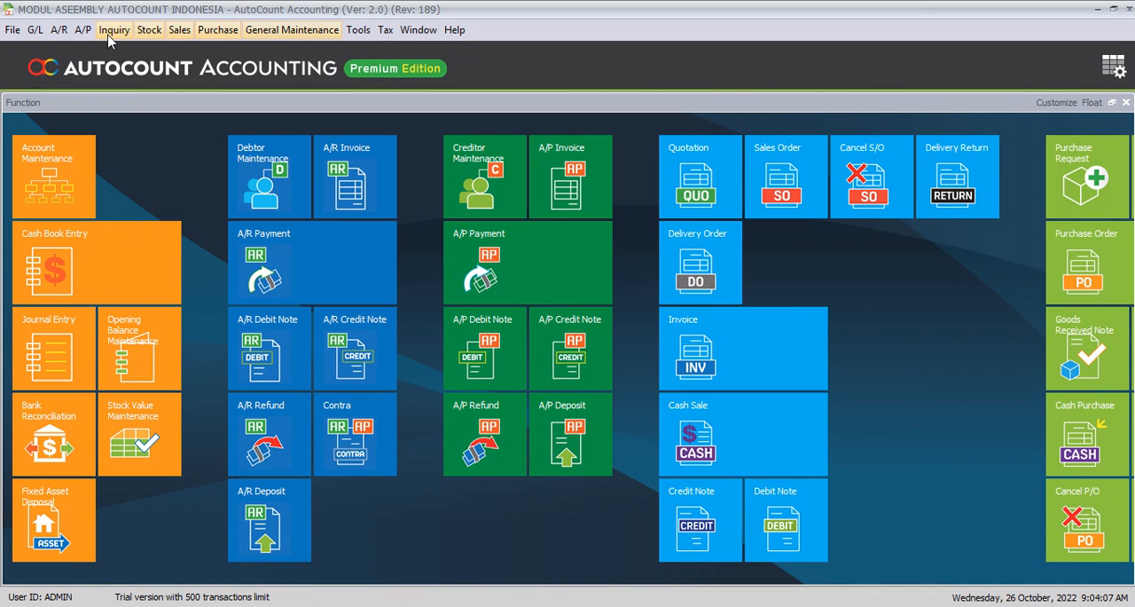
Step: Open the item BOM list and bring up the bill of materials of FG00001 for editing in a maximized window
{"action": "left_click", "coordinate": [142, 33]}
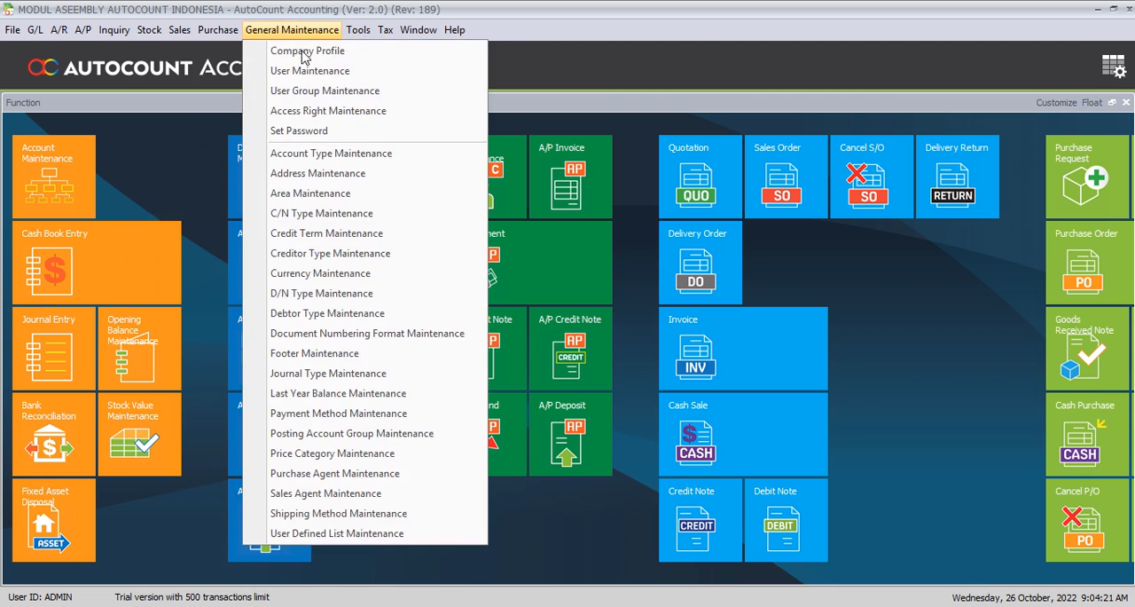
{"action": "mouse_move", "coordinate": [219, 74]}
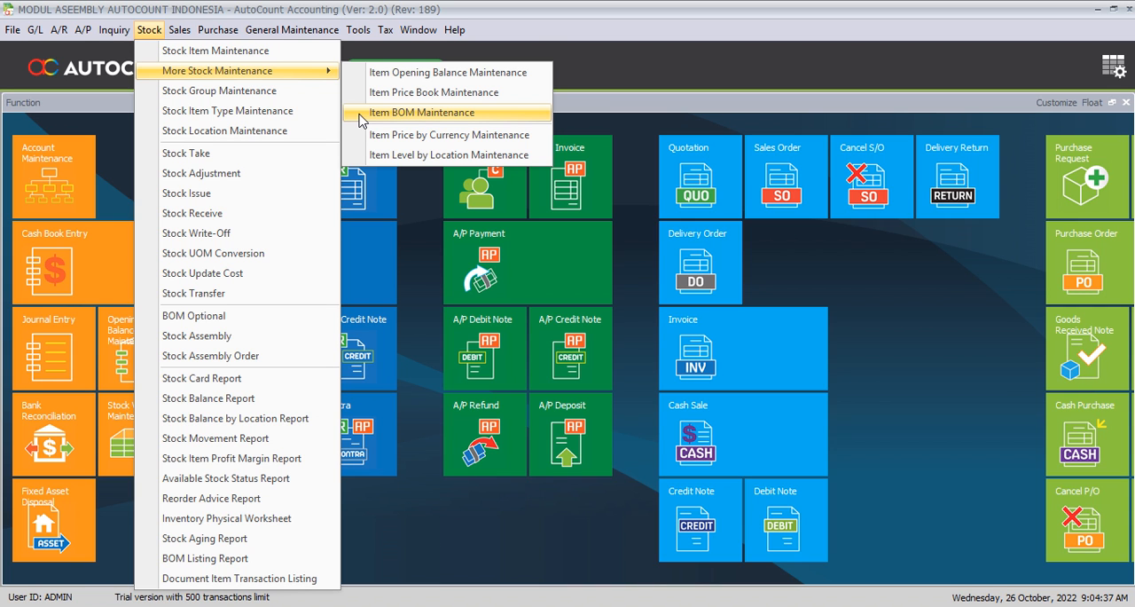
{"action": "left_click", "coordinate": [361, 119]}
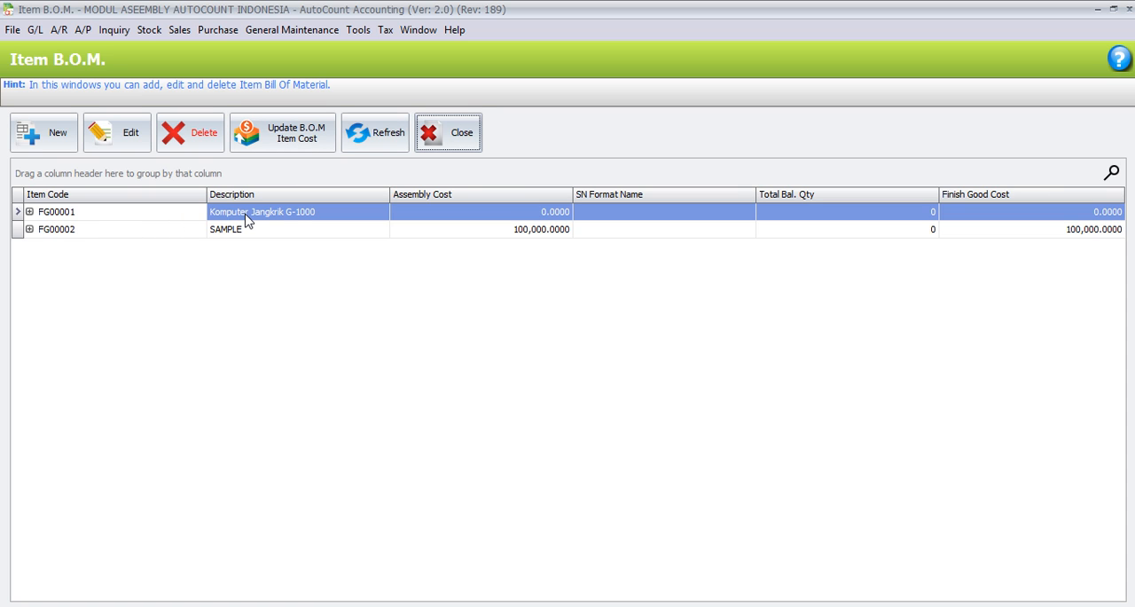
{"action": "left_click", "coordinate": [113, 126]}
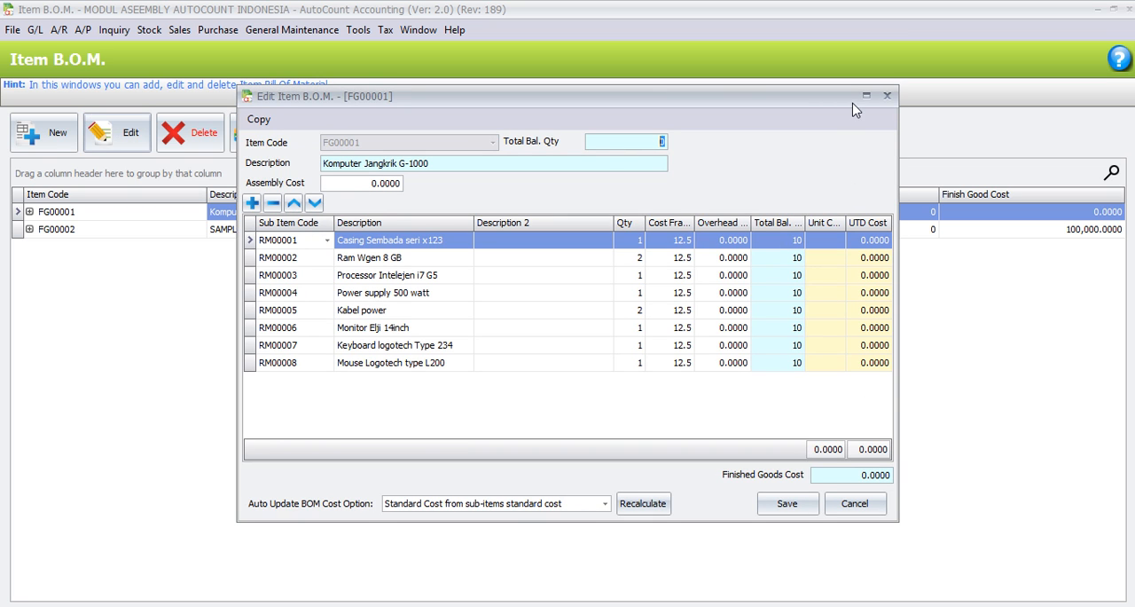
{"action": "left_click", "coordinate": [867, 95]}
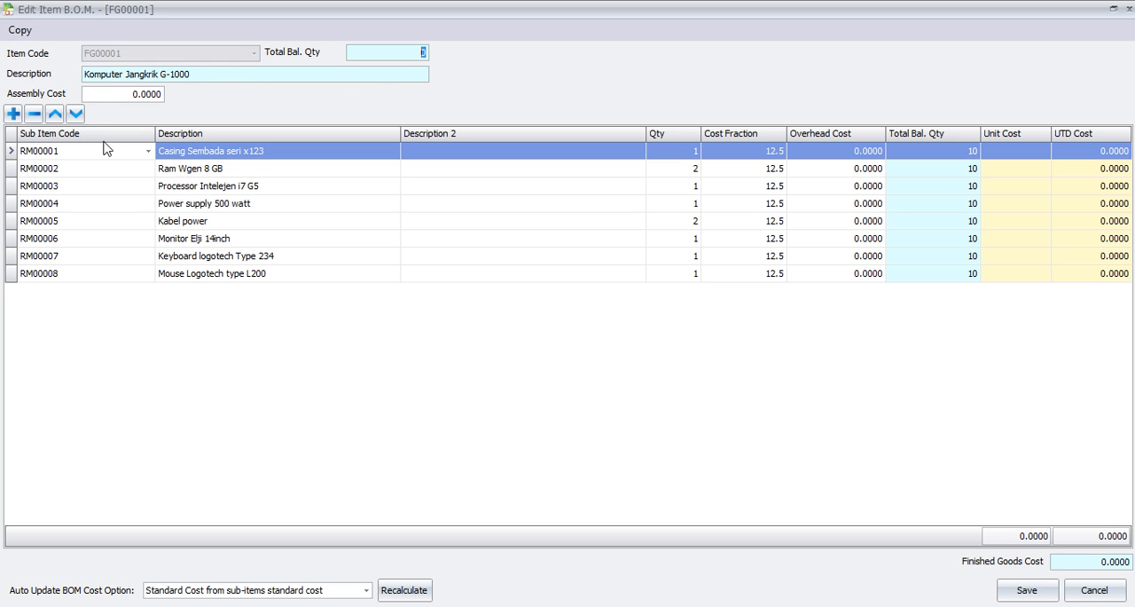
Step: Add a blank sub-item row to the FG00001 BOM to view the selectable items, and delete that row
{"action": "left_click", "coordinate": [13, 114]}
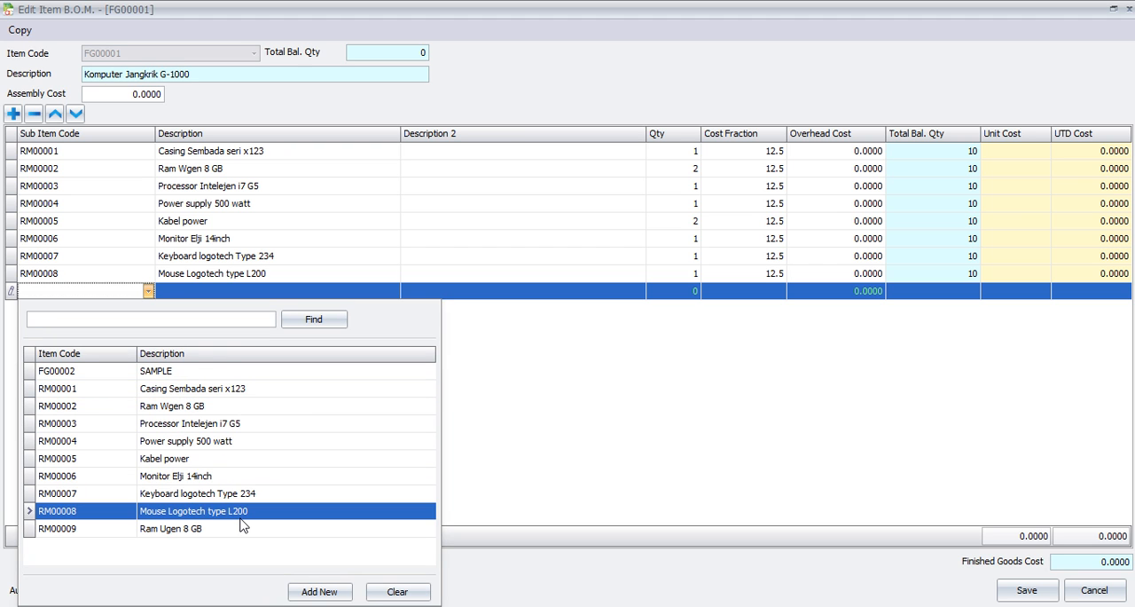
{"action": "left_click", "coordinate": [553, 432]}
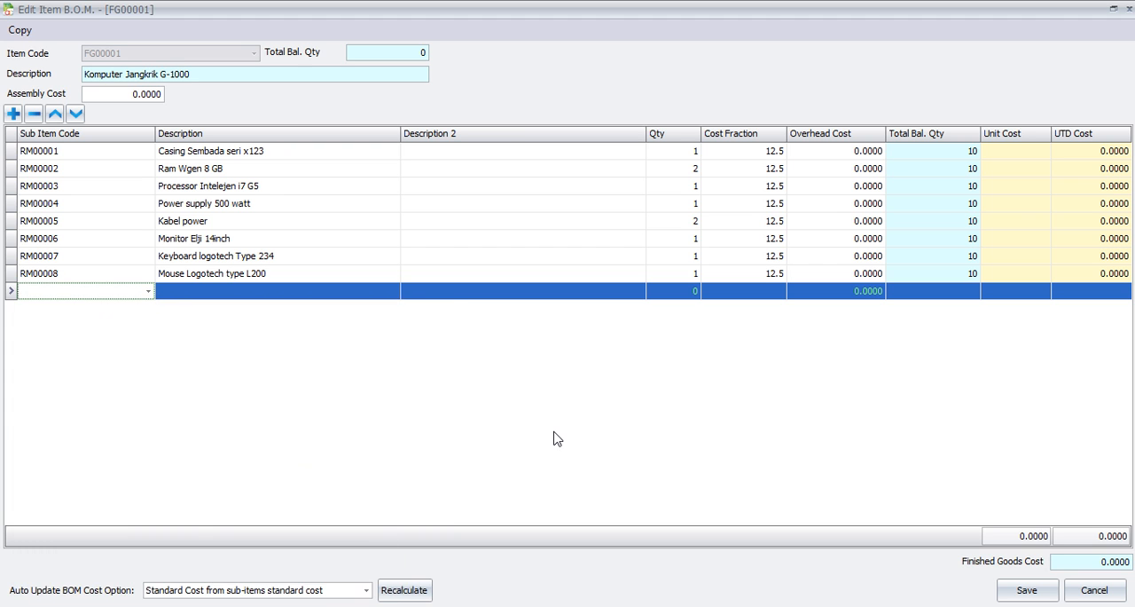
{"action": "left_click", "coordinate": [33, 115]}
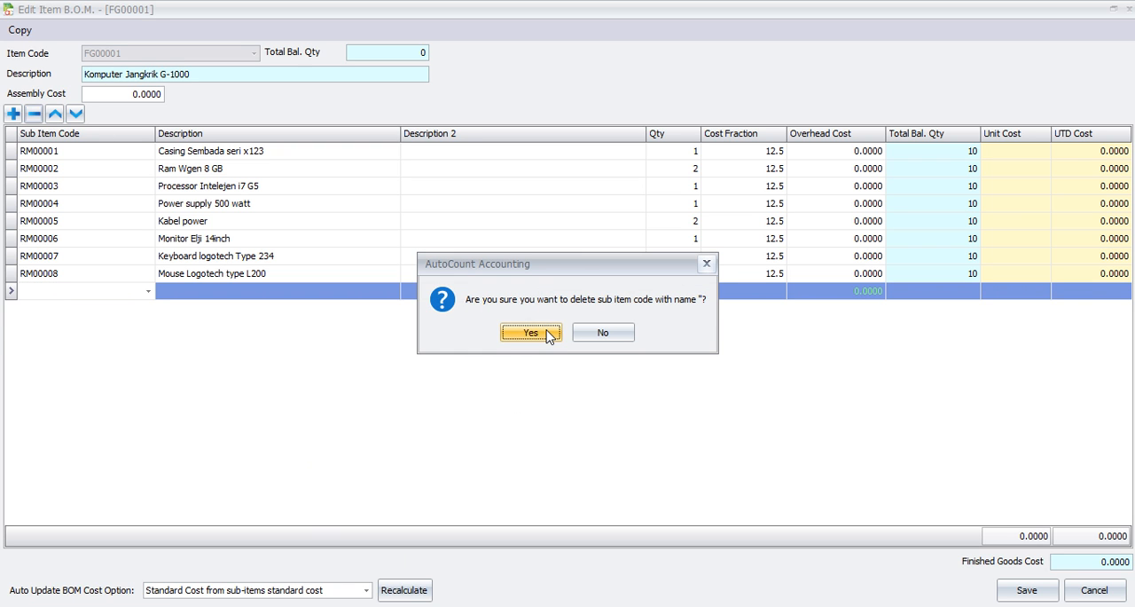
{"action": "left_click", "coordinate": [550, 331]}
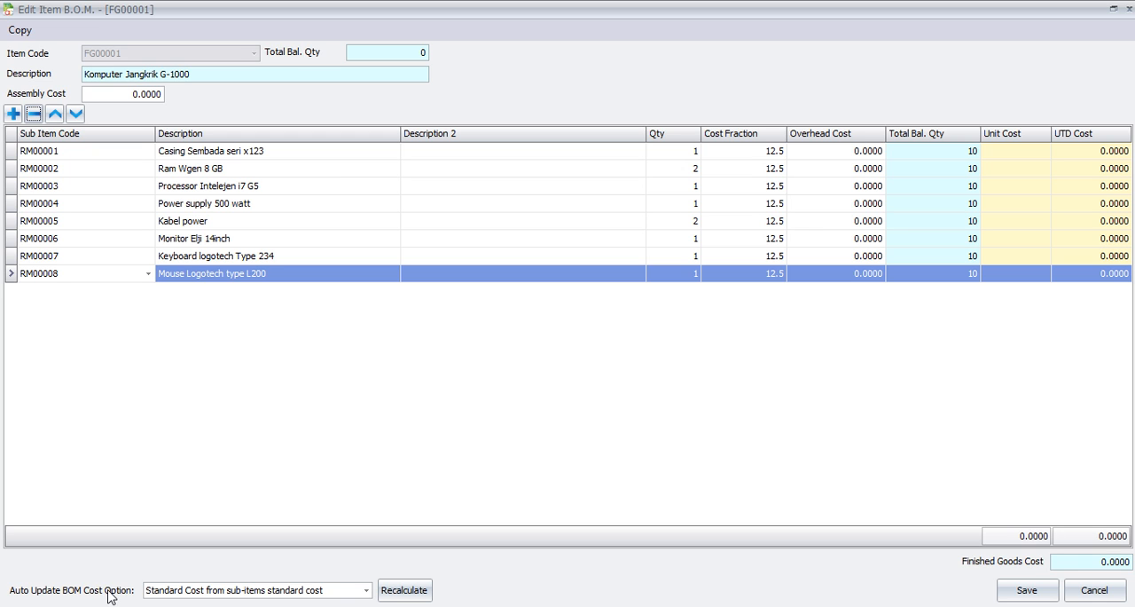
Step: Set the auto update BOM cost option to Up-To-Date Cost from sub-items up-to-date cost and save the BOM
{"action": "left_click", "coordinate": [366, 590]}
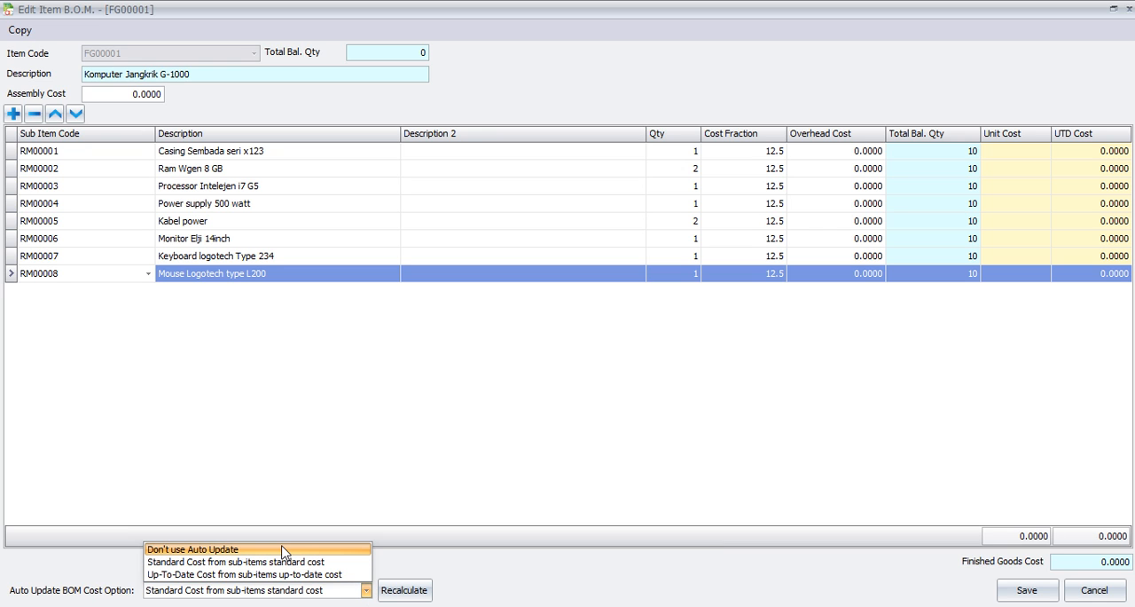
{"action": "left_click", "coordinate": [341, 574]}
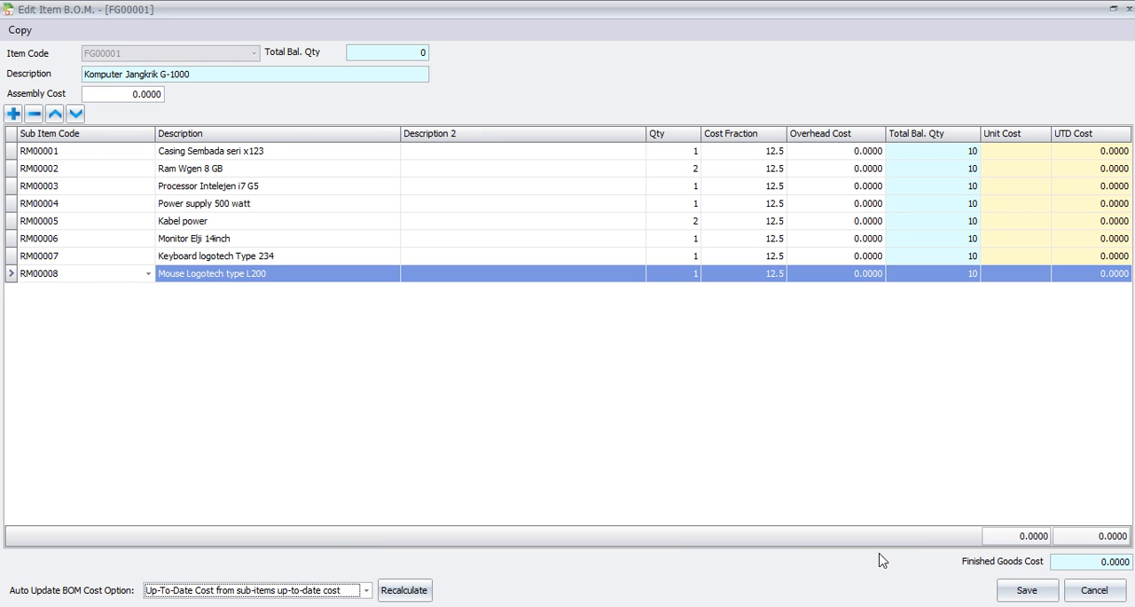
{"action": "left_click", "coordinate": [1021, 599]}
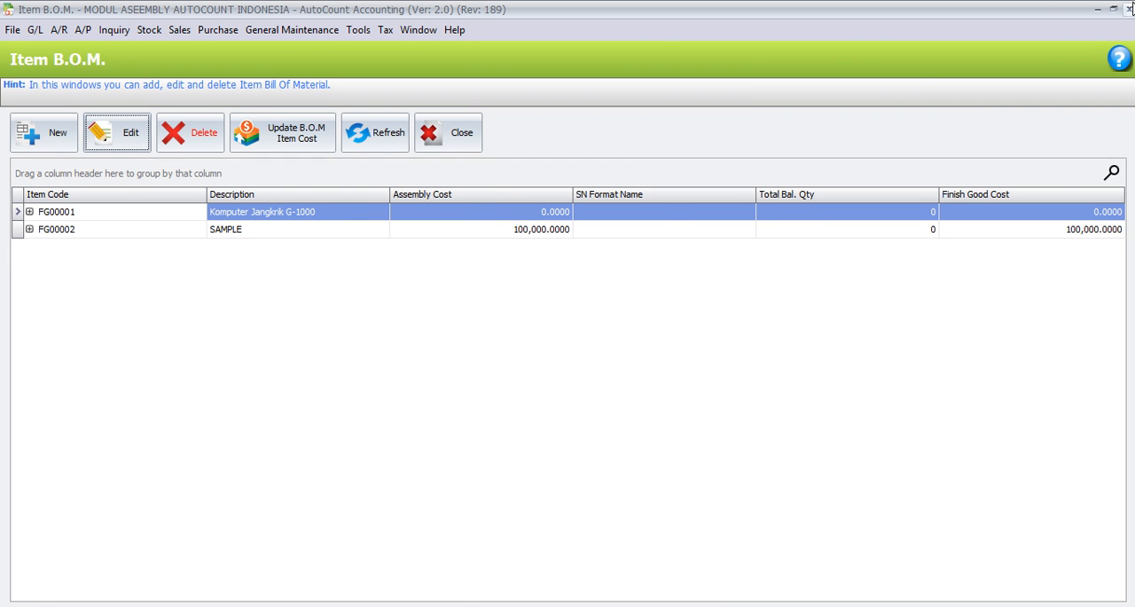
Step: Close the item BOM list and start a new stock assembly order in a maximized window
{"action": "left_click", "coordinate": [1128, 8]}
{"action": "left_click", "coordinate": [149, 29]}
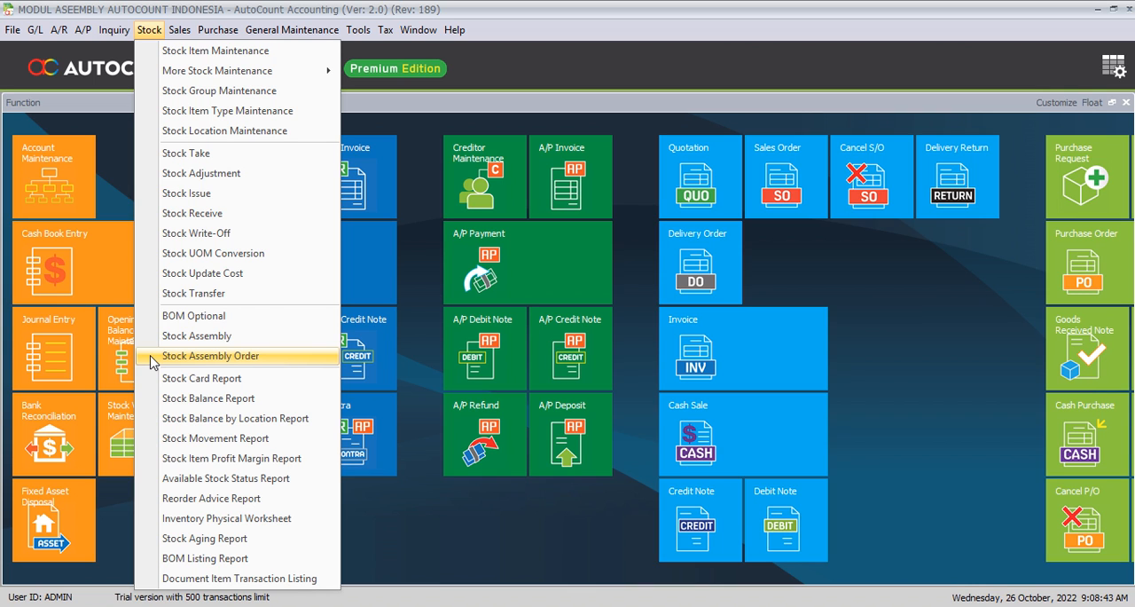
{"action": "left_click", "coordinate": [152, 362]}
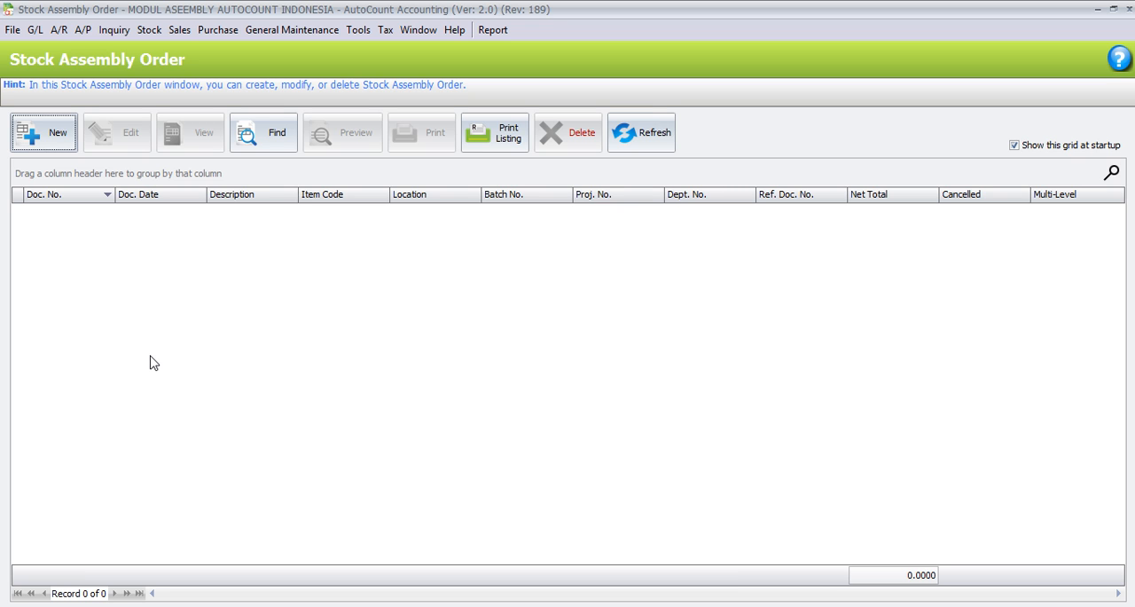
{"action": "left_click", "coordinate": [56, 134]}
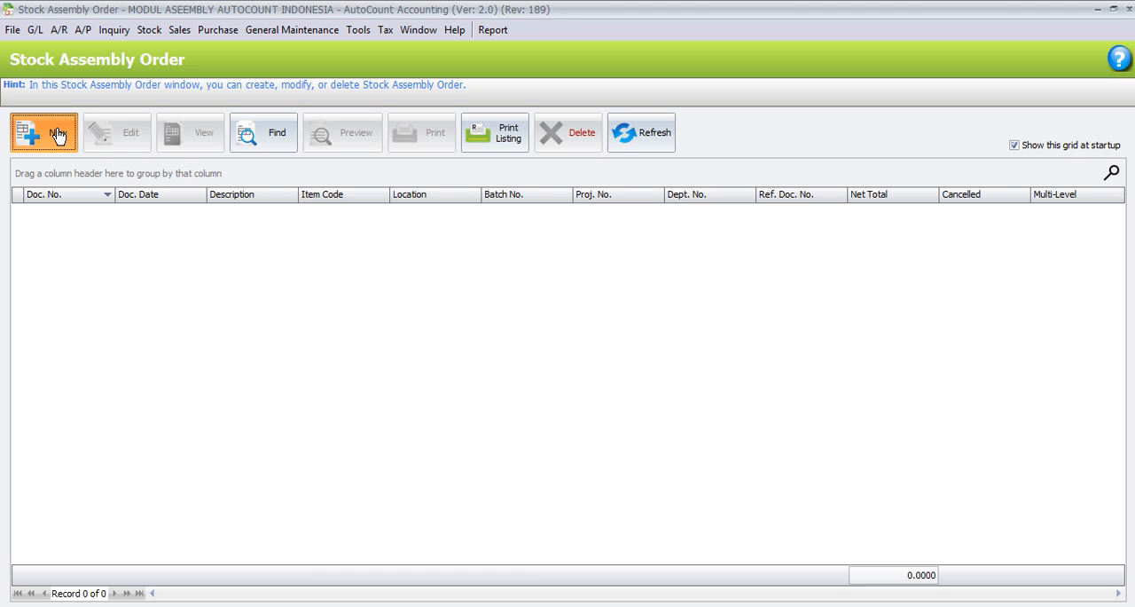
{"action": "left_click", "coordinate": [57, 135]}
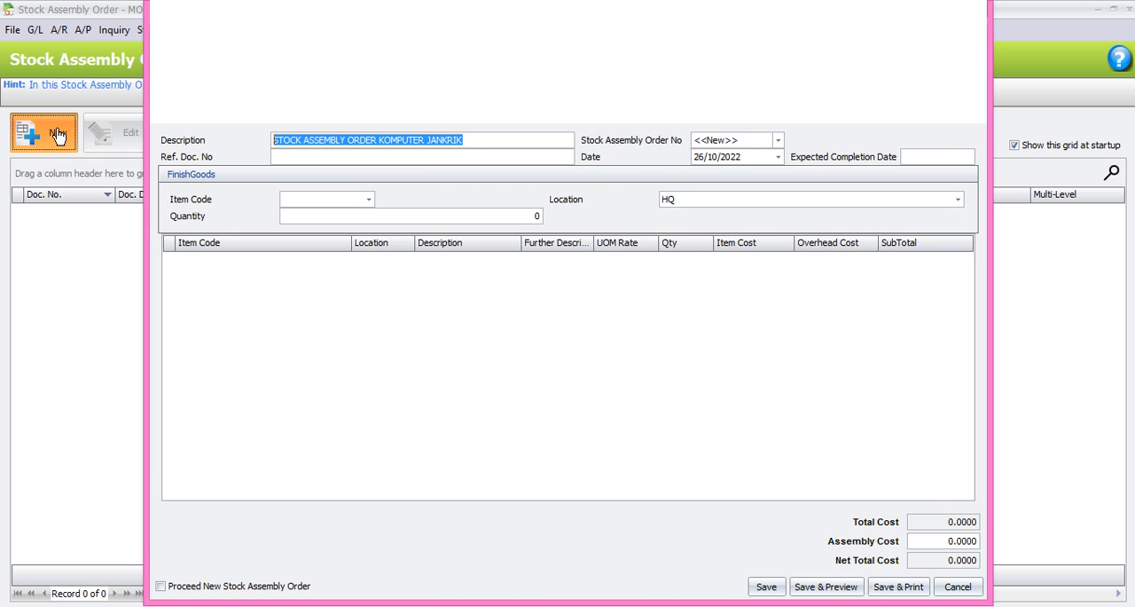
{"action": "left_click", "coordinate": [946, 16]}
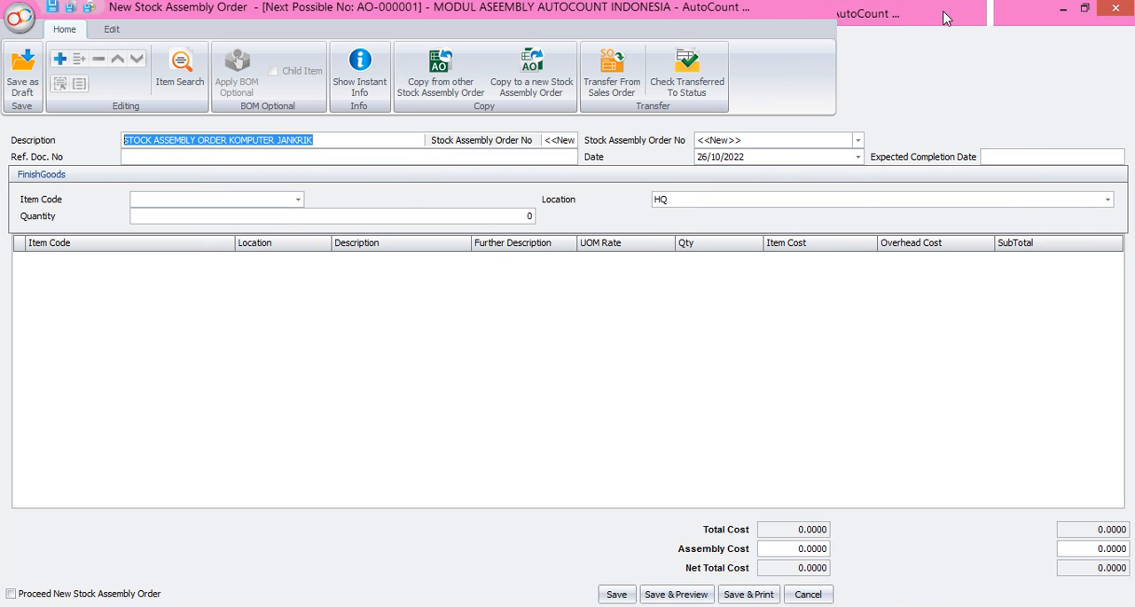
Step: Complete the order description as STOCK ASSEMBLY ORDER KOMPUTER JANKRIK G-1000 and enter 123 as the reference document number
{"action": "left_click", "coordinate": [317, 140]}
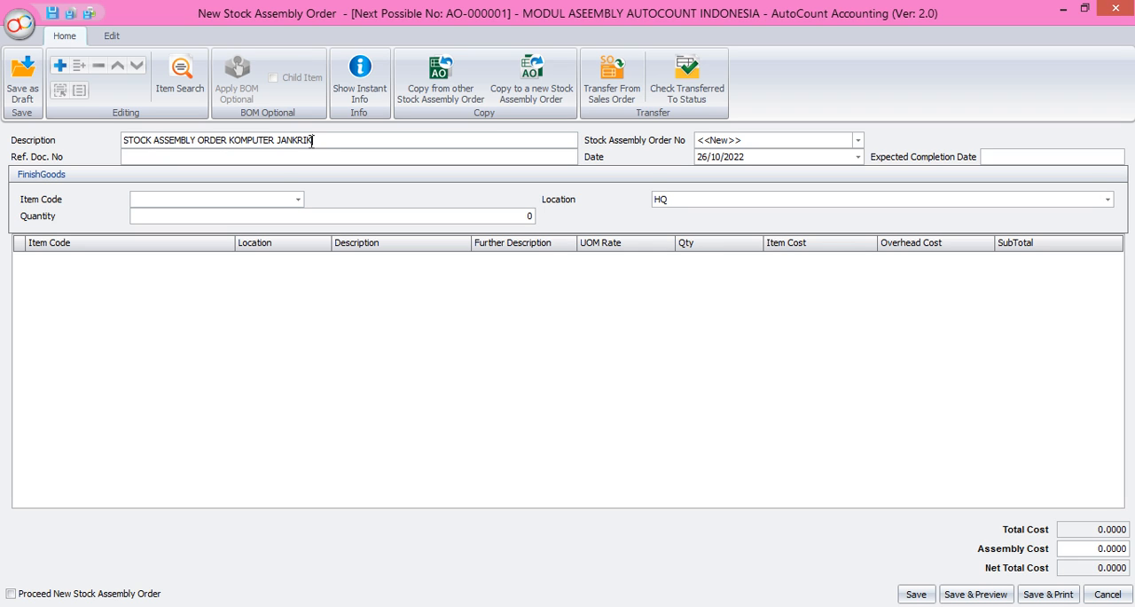
{"action": "type", "text": "G-1000"}
{"action": "key", "text": "Tab"}
{"action": "type", "text": "123"}
{"action": "key", "text": "Tab"}
Step: Set the assembly order date to 10/10/2022
{"action": "left_click", "coordinate": [859, 158]}
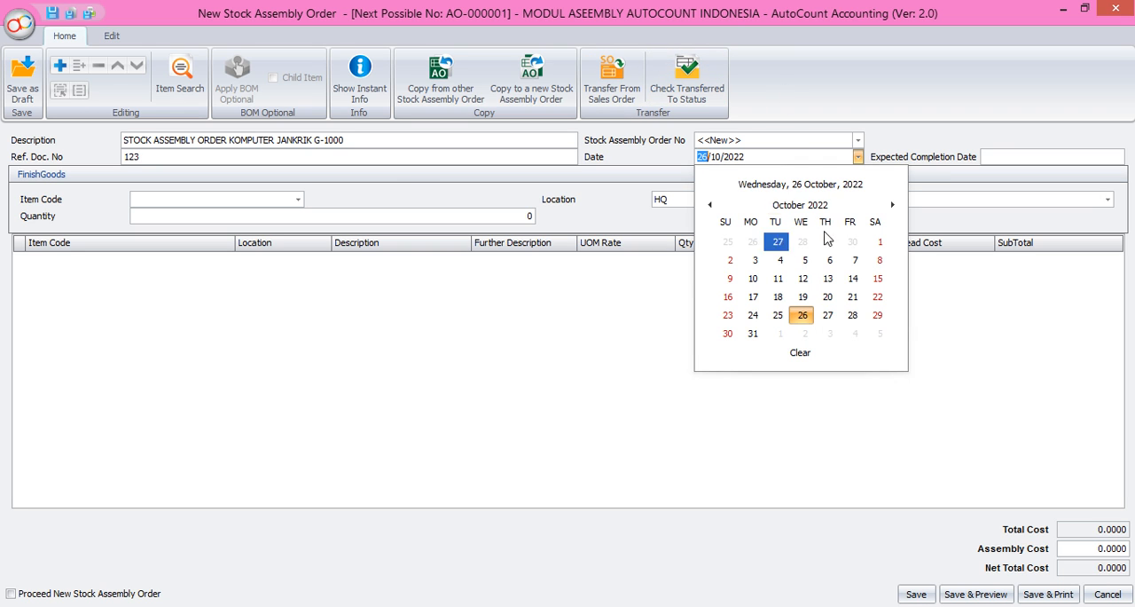
{"action": "left_click", "coordinate": [753, 262]}
{"action": "left_click", "coordinate": [858, 158]}
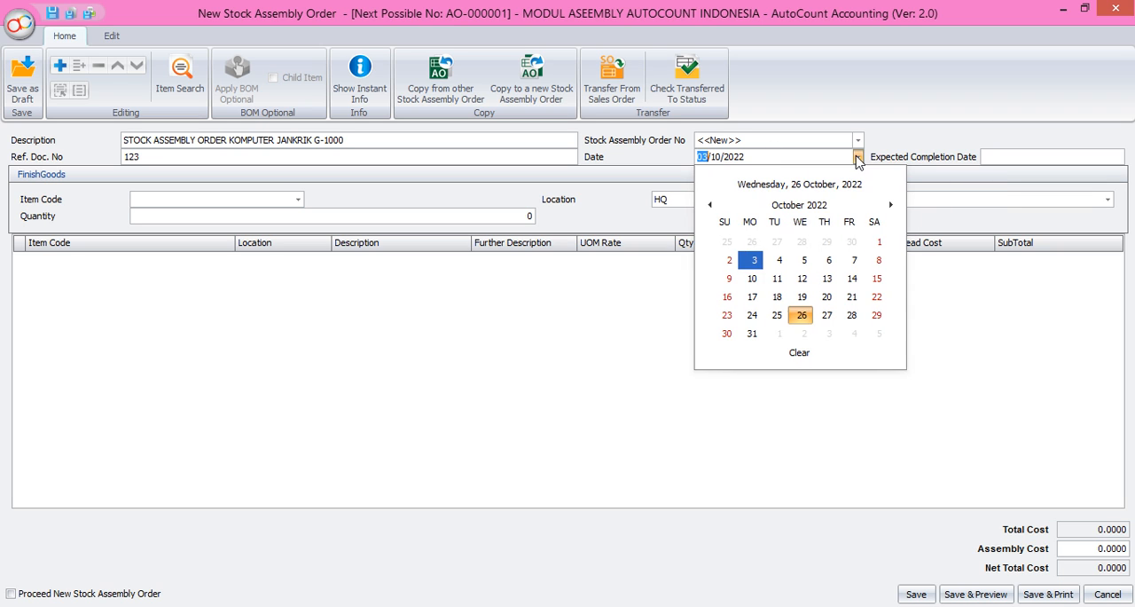
{"action": "left_click", "coordinate": [752, 278]}
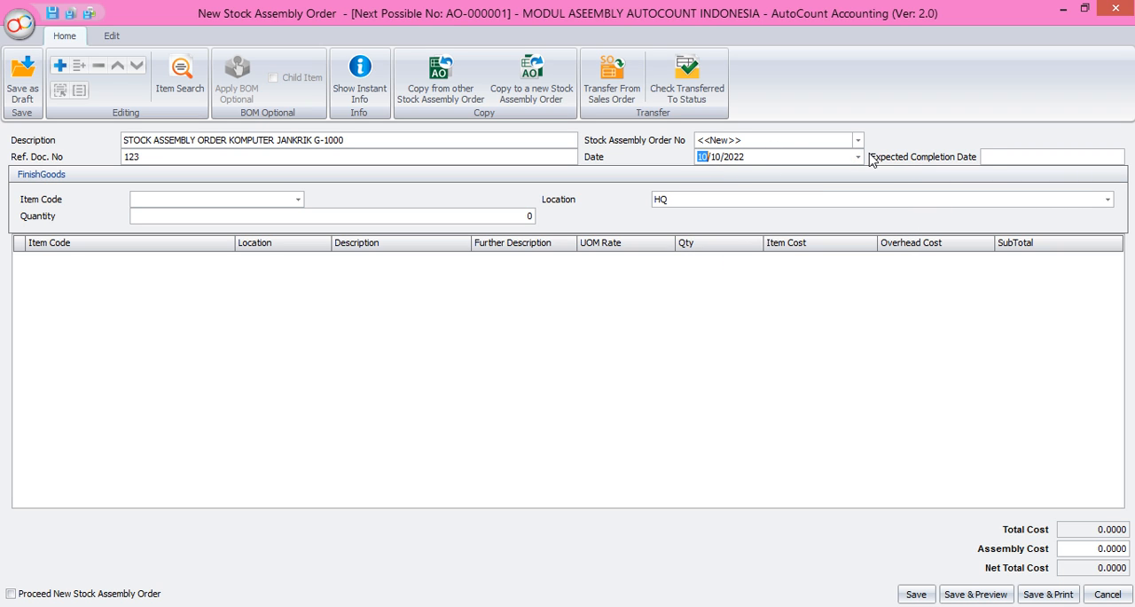
Step: Enter 12/12/2022 as the expected completion date of the assembly order
{"action": "left_click", "coordinate": [988, 157]}
{"action": "type", "text": "2"}
{"action": "type", "text": " DA"}
{"action": "type", "text": "YS"}
{"action": "key", "text": "BackSpace"}
{"action": "key", "text": "BackSpace"}
{"action": "key", "text": "BackSpace"}
{"action": "key", "text": "BackSpace"}
{"action": "key", "text": "BackSpace"}
{"action": "key", "text": "BackSpace"}
{"action": "type", "text": "12/12/2022"}
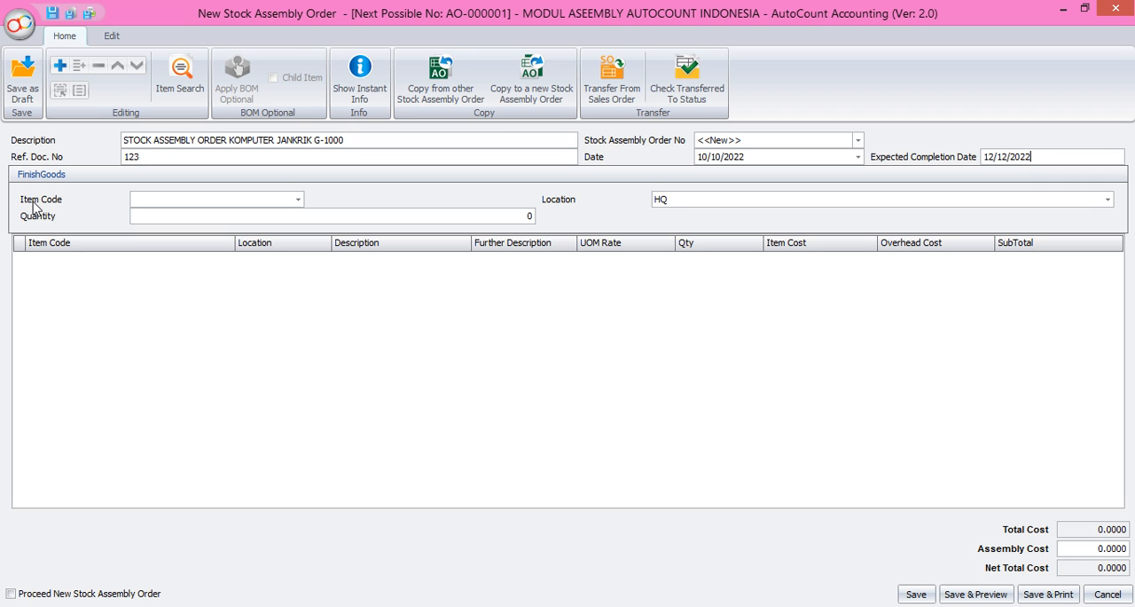
Step: Choose FG00001, Komputer Jangkrik G-1000, as the finished goods item of the assembly order
{"action": "left_click", "coordinate": [298, 198]}
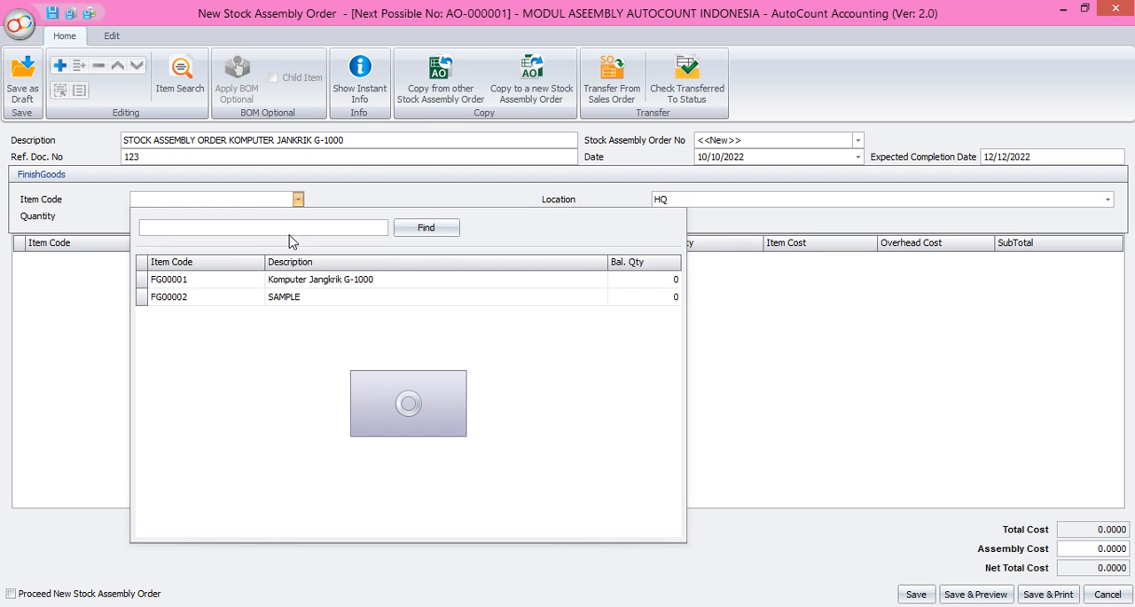
{"action": "left_click", "coordinate": [292, 286]}
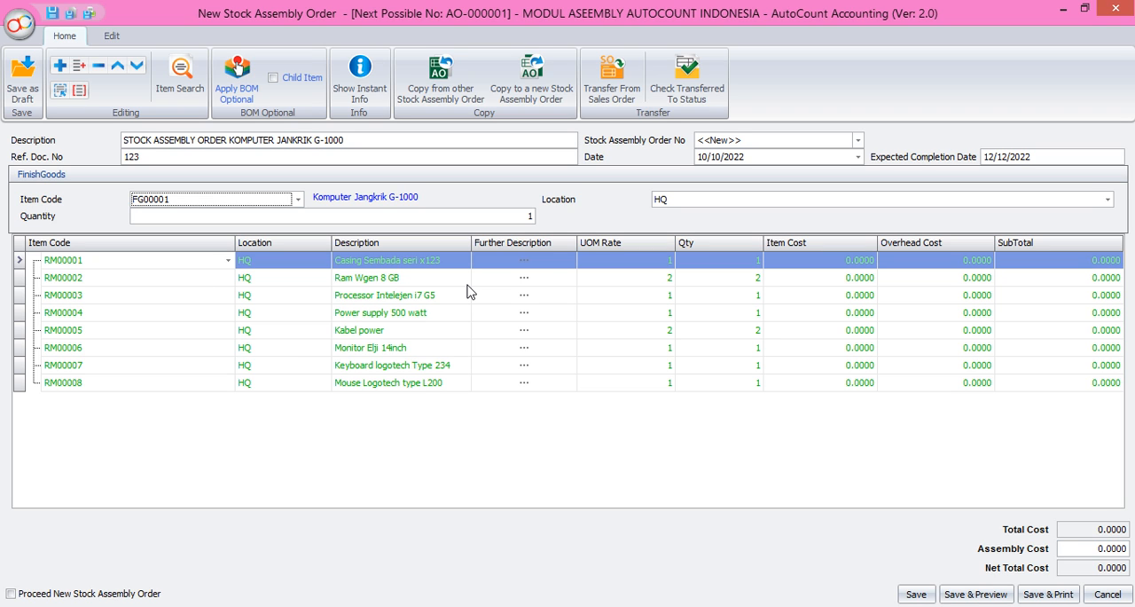
Step: Set the finished goods quantity of the assembly order to 5
{"action": "left_click", "coordinate": [525, 215]}
{"action": "type", "text": "5"}
{"action": "key", "text": "Tab"}
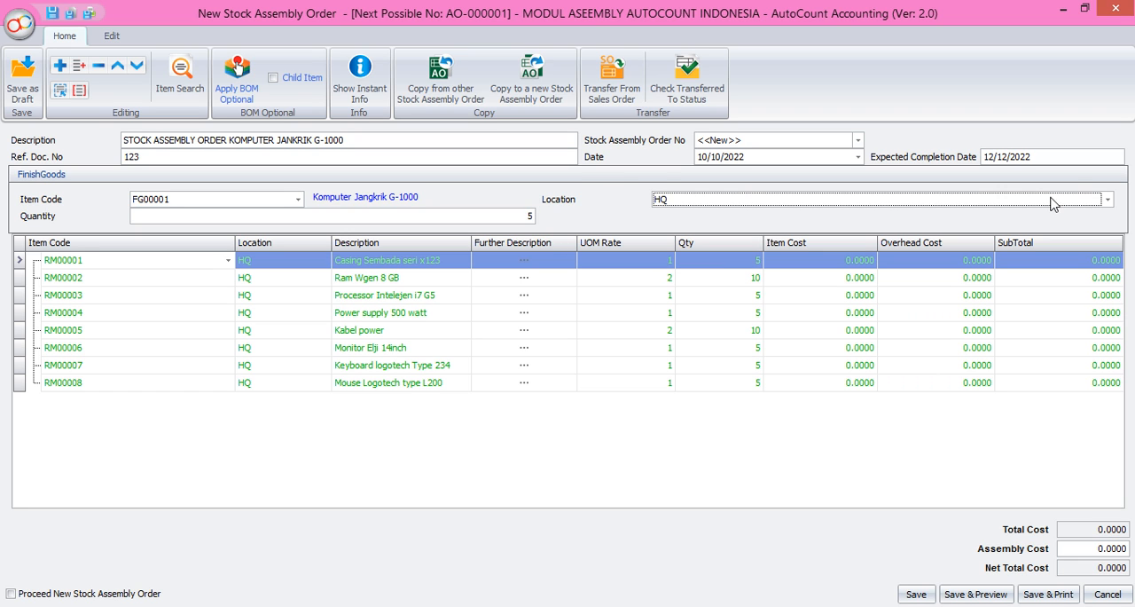
Step: Set the finished goods location to FG, declining to update the component lines to the new location
{"action": "left_click", "coordinate": [1108, 201]}
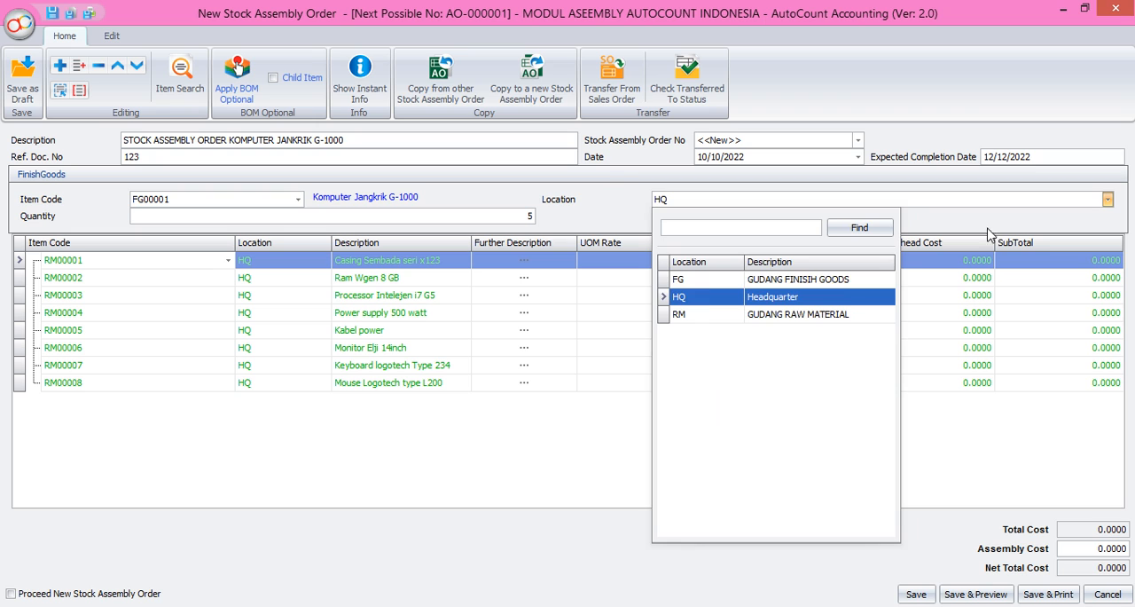
{"action": "left_click", "coordinate": [847, 284]}
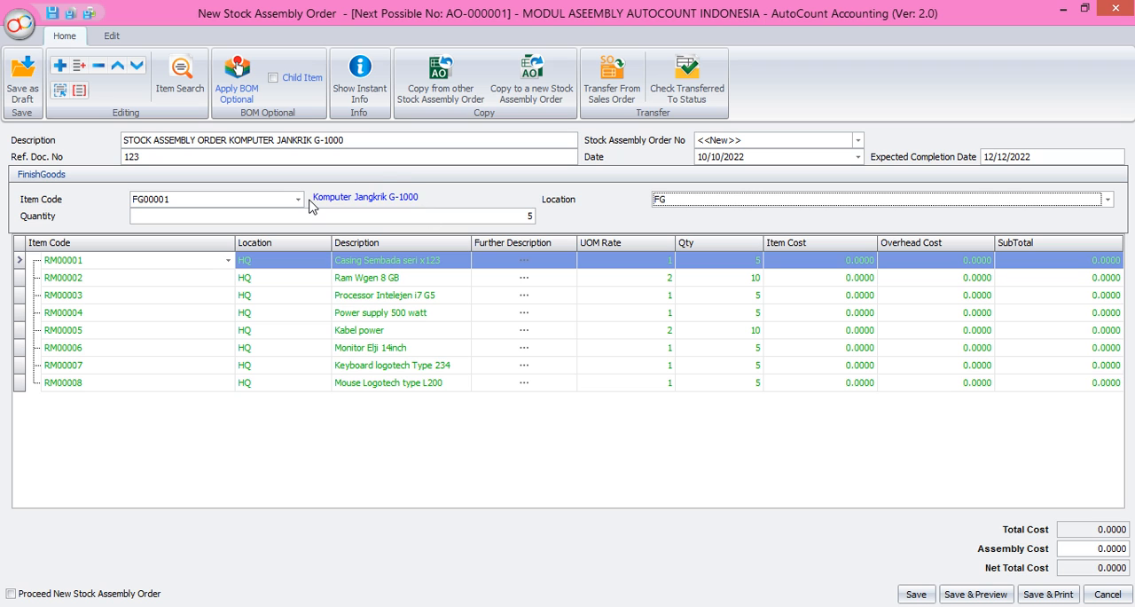
{"action": "key", "text": "Tab"}
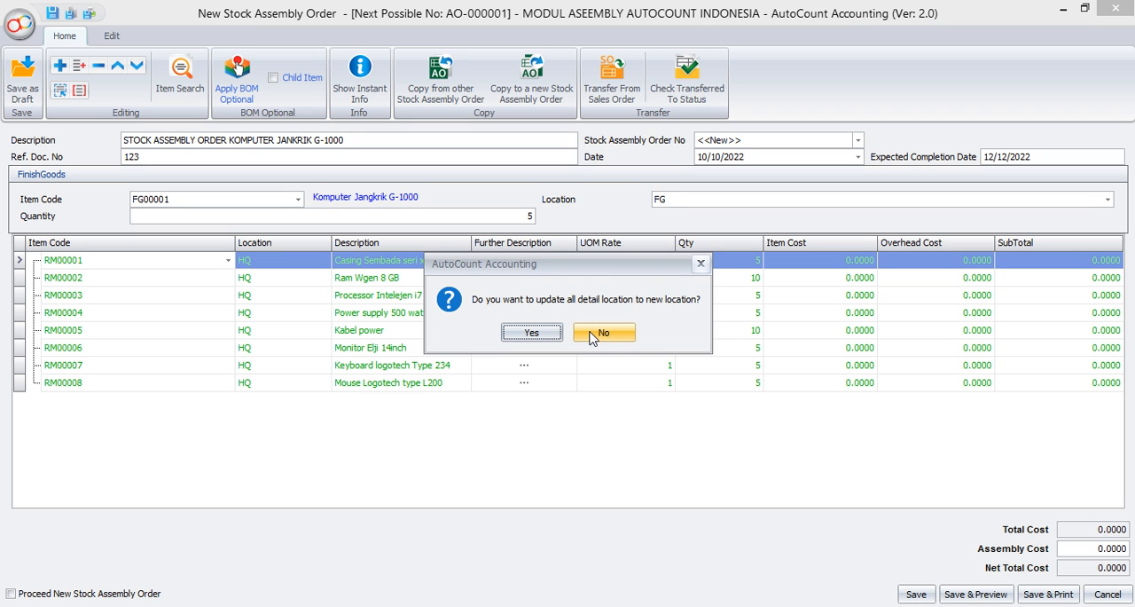
{"action": "left_click", "coordinate": [592, 336]}
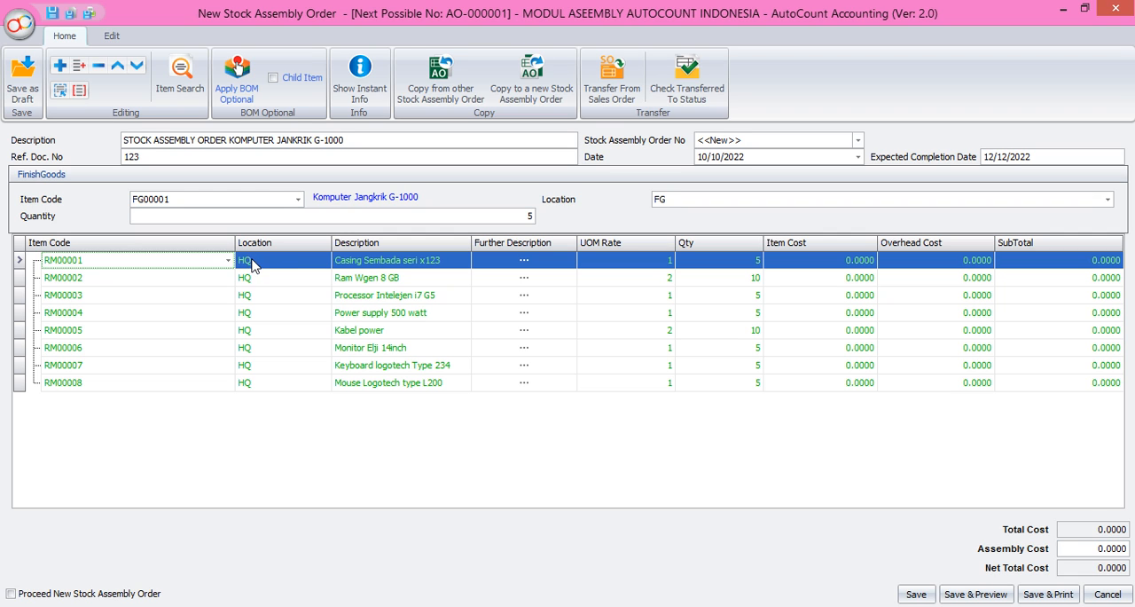
Step: Set the location of component lines RM00001 and RM00002 to RM, GUDANG RAW MATERIAL
{"action": "left_click", "coordinate": [322, 260]}
{"action": "left_click", "coordinate": [325, 260]}
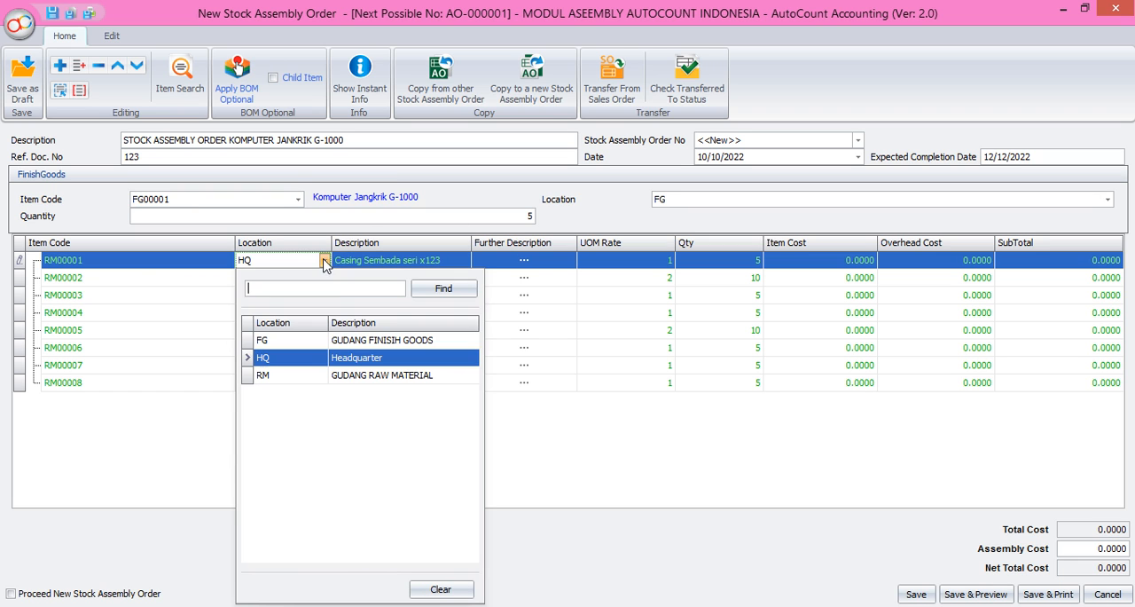
{"action": "left_click", "coordinate": [371, 377]}
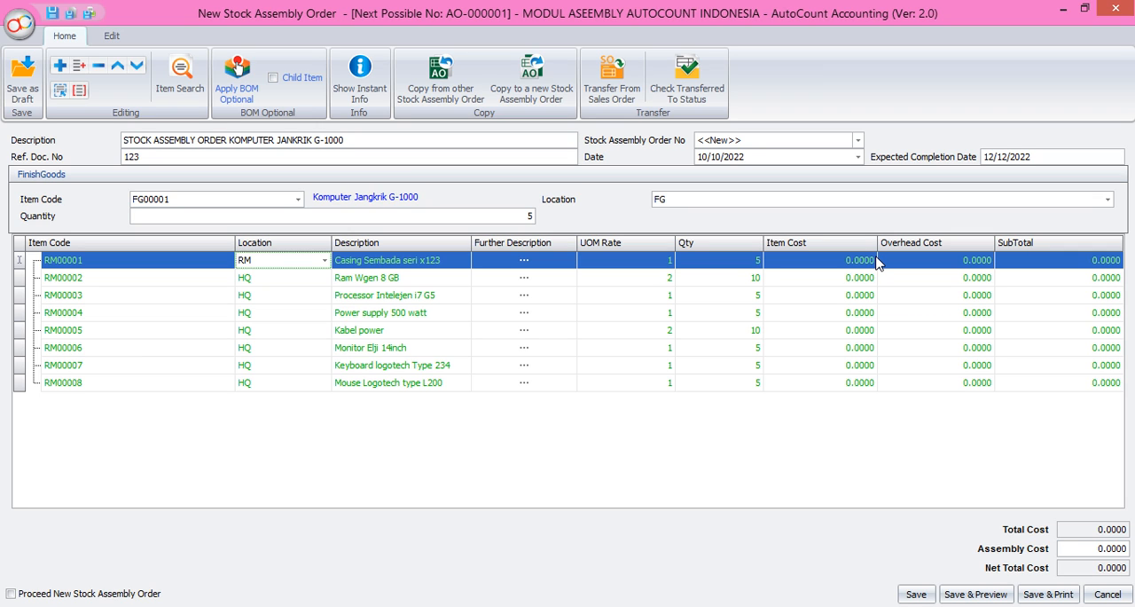
{"action": "left_click", "coordinate": [328, 277]}
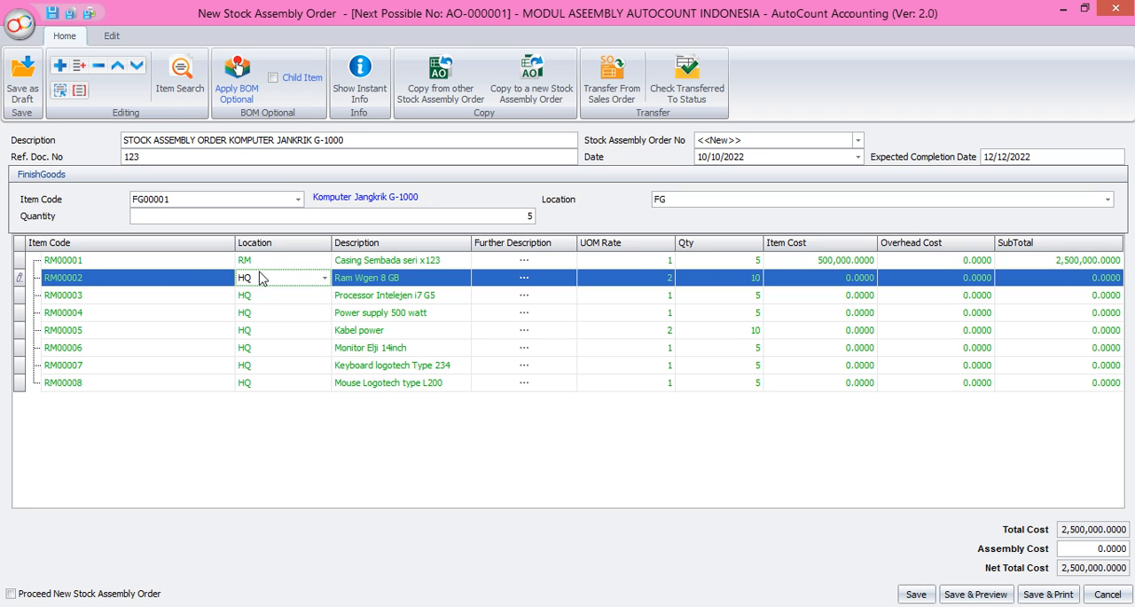
{"action": "left_click", "coordinate": [324, 279]}
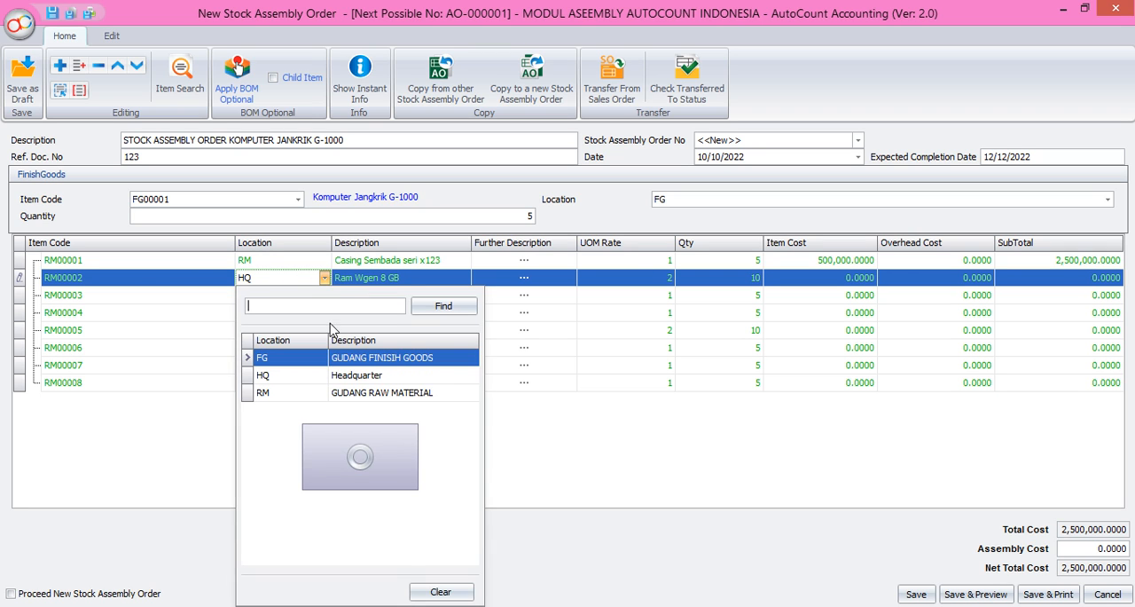
{"action": "left_click", "coordinate": [342, 393]}
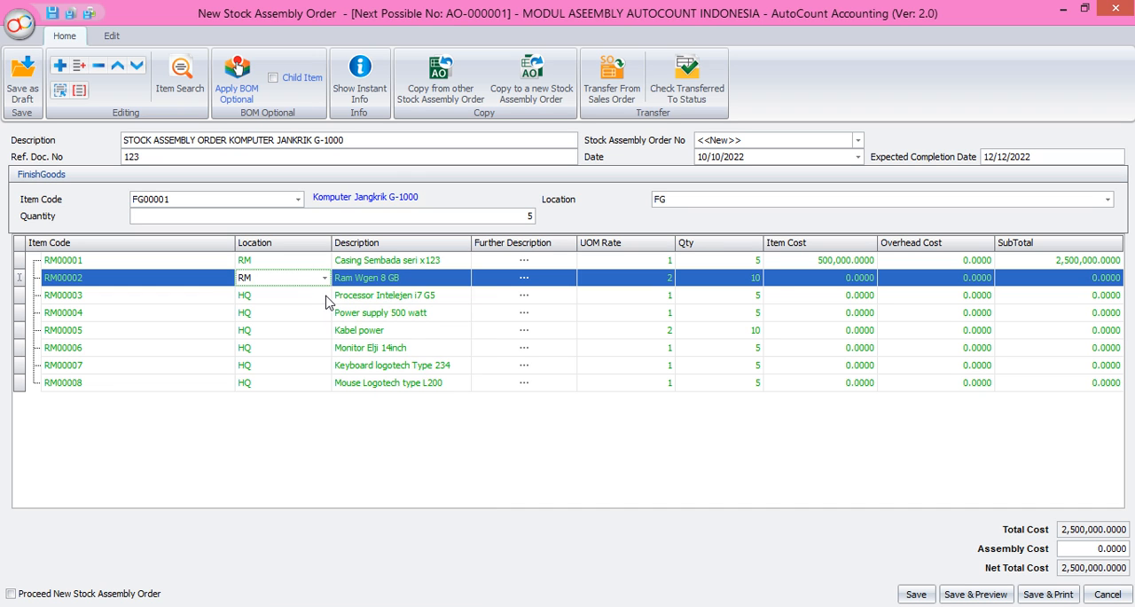
Step: Set the location of component lines RM00003 and RM00004 to RM, the raw material warehouse
{"action": "left_click", "coordinate": [327, 302]}
{"action": "left_click", "coordinate": [324, 295]}
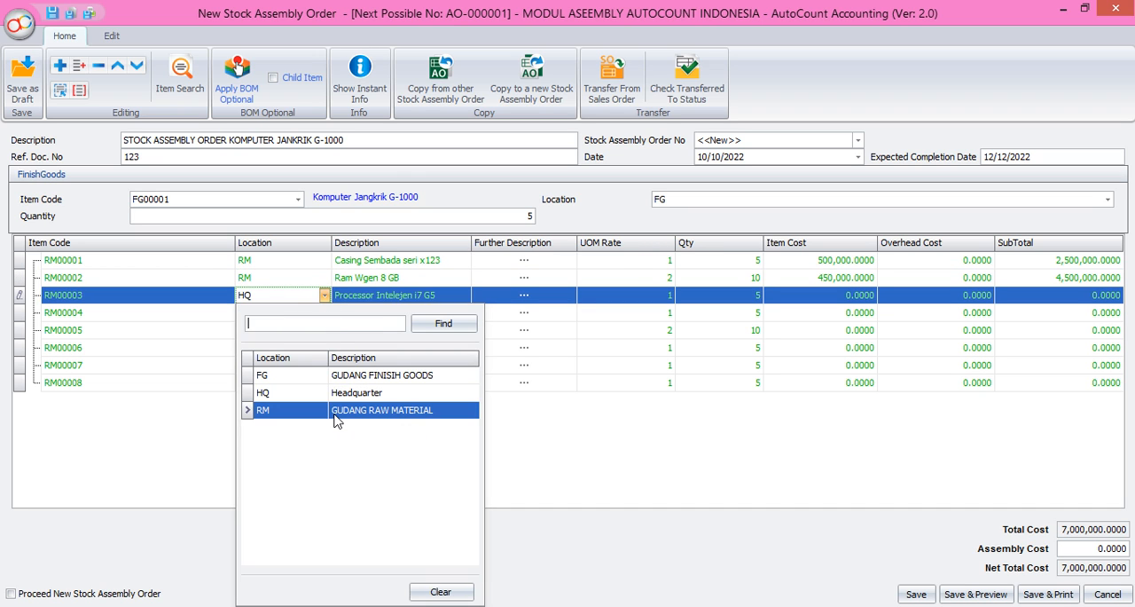
{"action": "left_click", "coordinate": [335, 421]}
{"action": "left_click", "coordinate": [322, 318]}
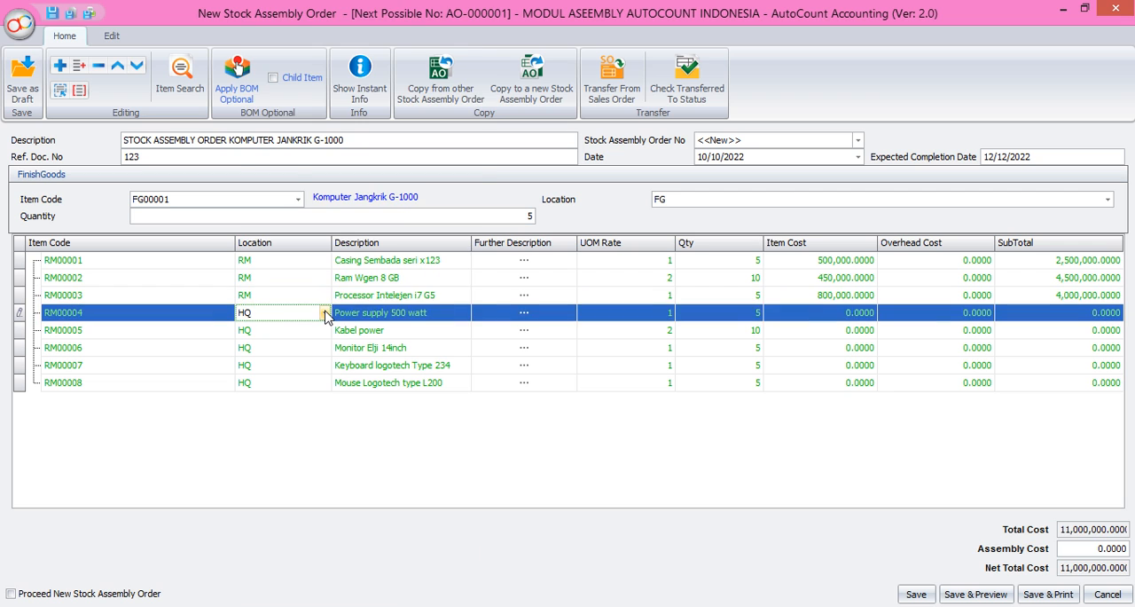
{"action": "left_click", "coordinate": [324, 314]}
{"action": "left_click", "coordinate": [381, 108]}
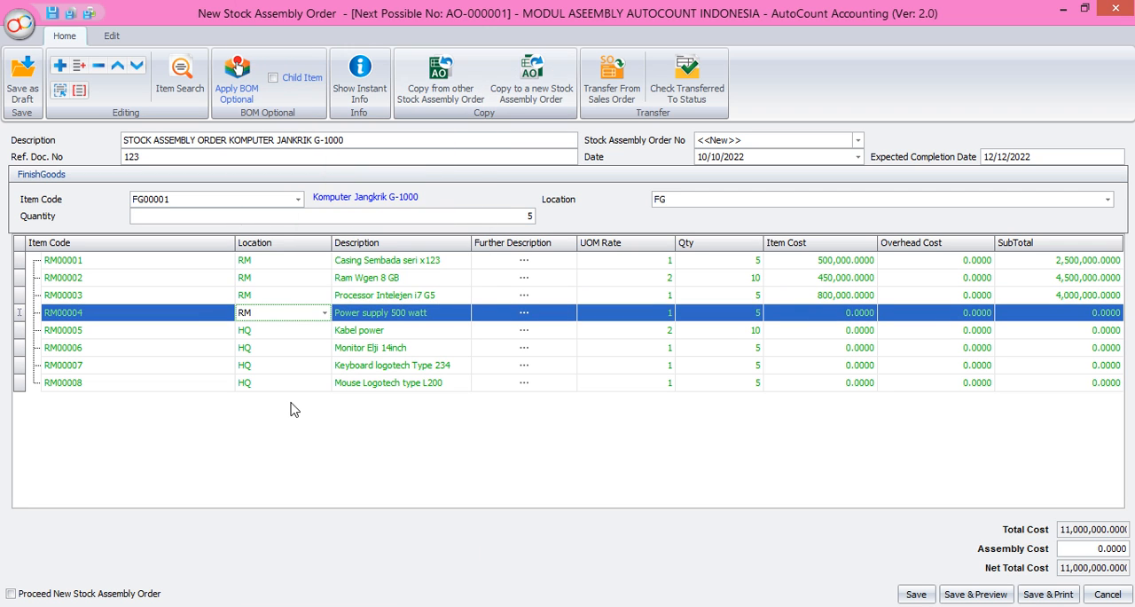
Step: Set the location of the Kabel power and Monitor Elji 14inch lines to RM
{"action": "left_click", "coordinate": [328, 330]}
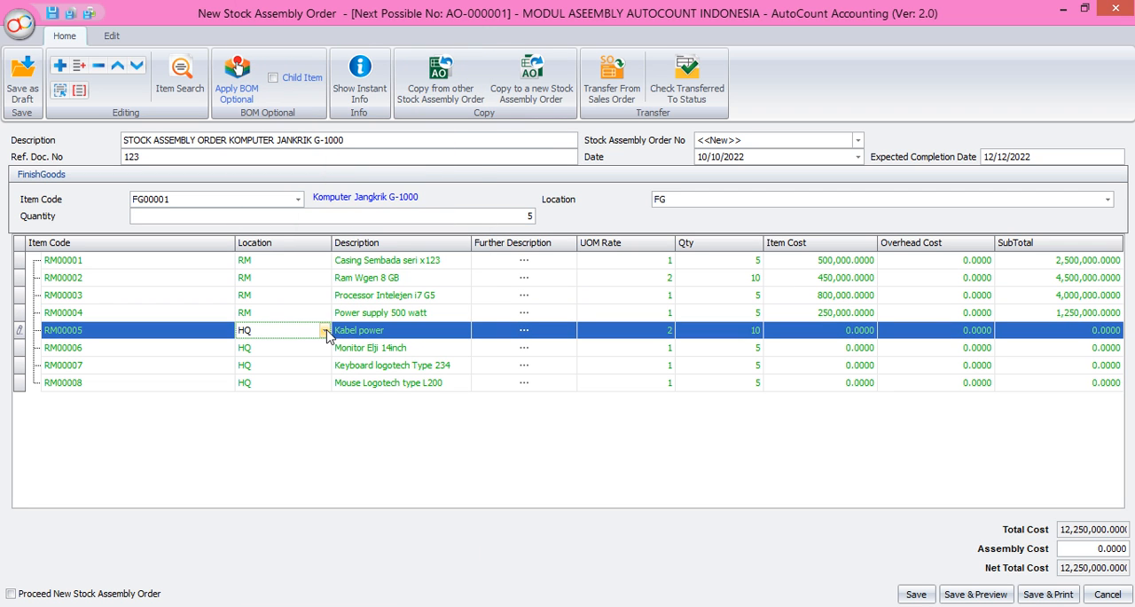
{"action": "left_click", "coordinate": [324, 330]}
{"action": "left_click", "coordinate": [417, 108]}
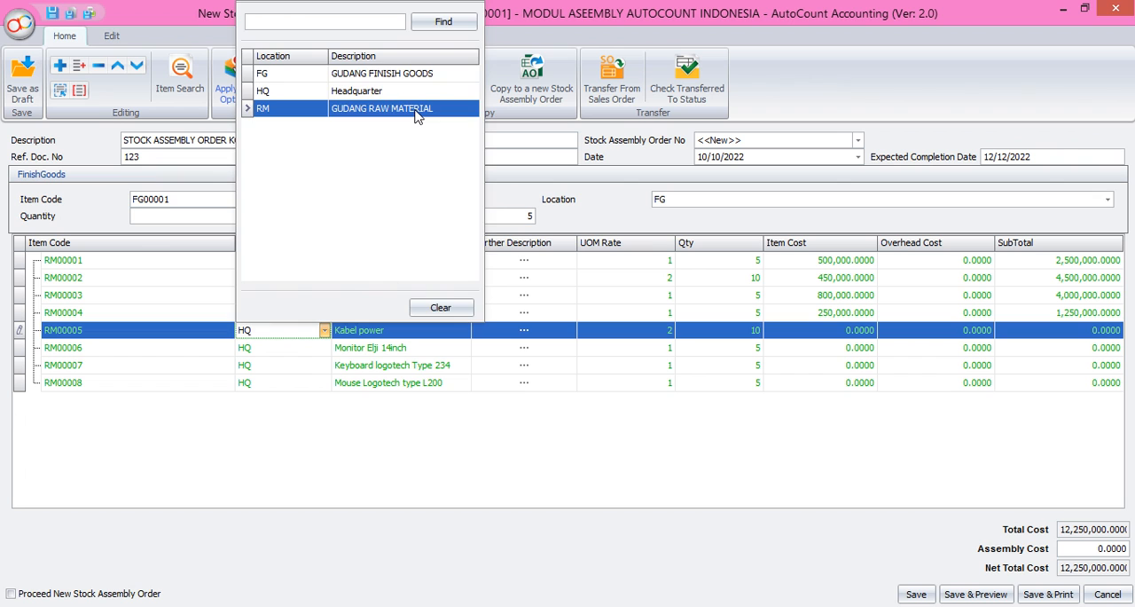
{"action": "left_click", "coordinate": [328, 350]}
{"action": "left_click", "coordinate": [325, 348]}
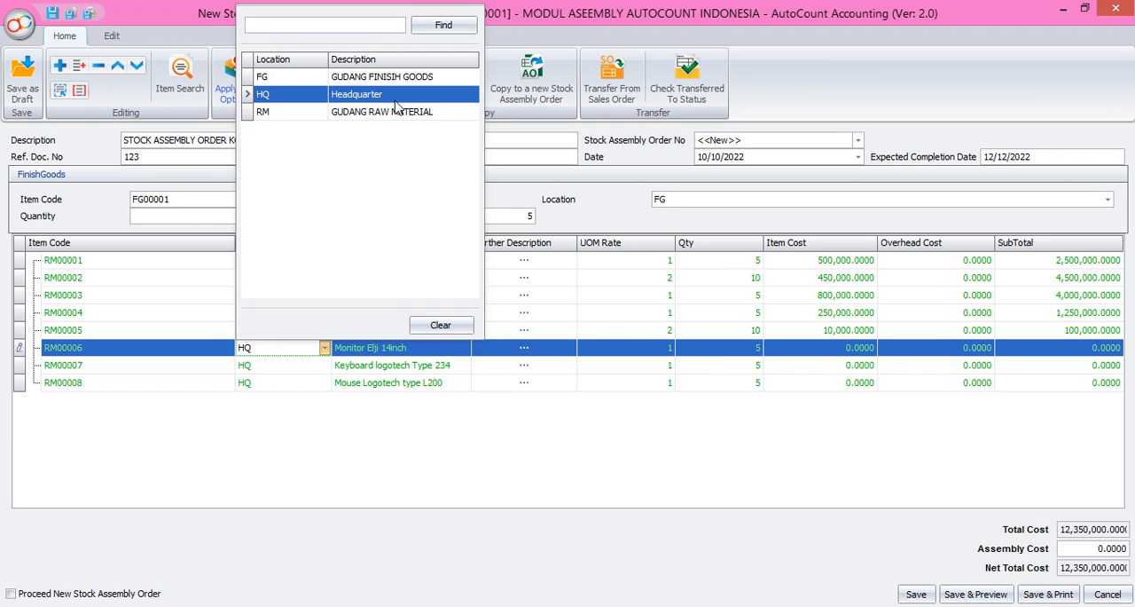
{"action": "left_click", "coordinate": [396, 113]}
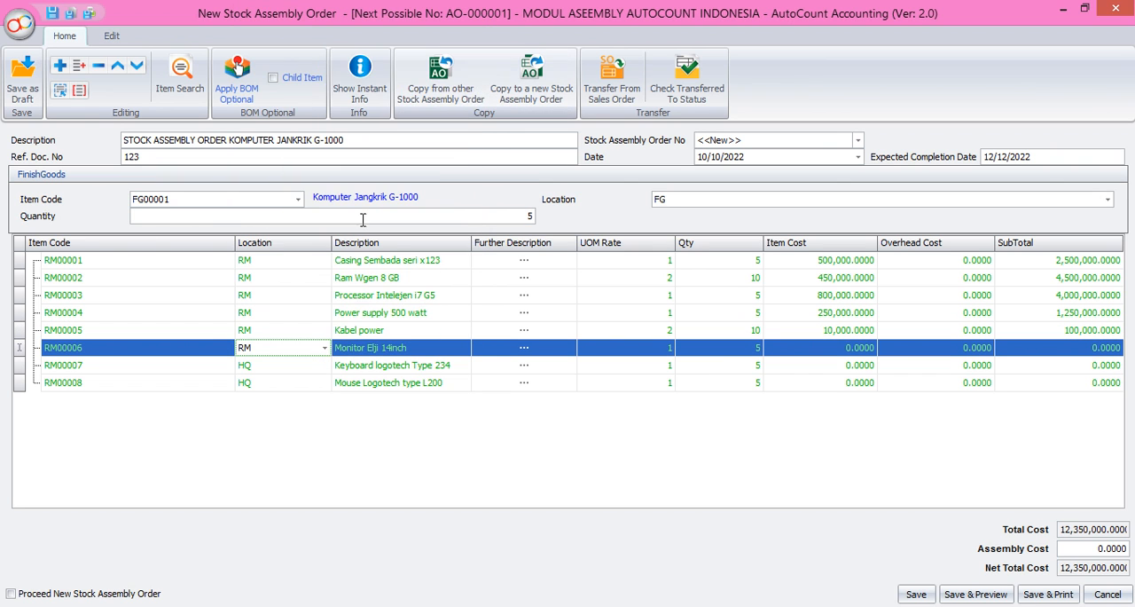
Step: Set the location of the RM00007 keyboard and RM00008 mouse lines to RM
{"action": "left_click", "coordinate": [324, 371]}
{"action": "left_click", "coordinate": [324, 367]}
{"action": "left_click", "coordinate": [397, 113]}
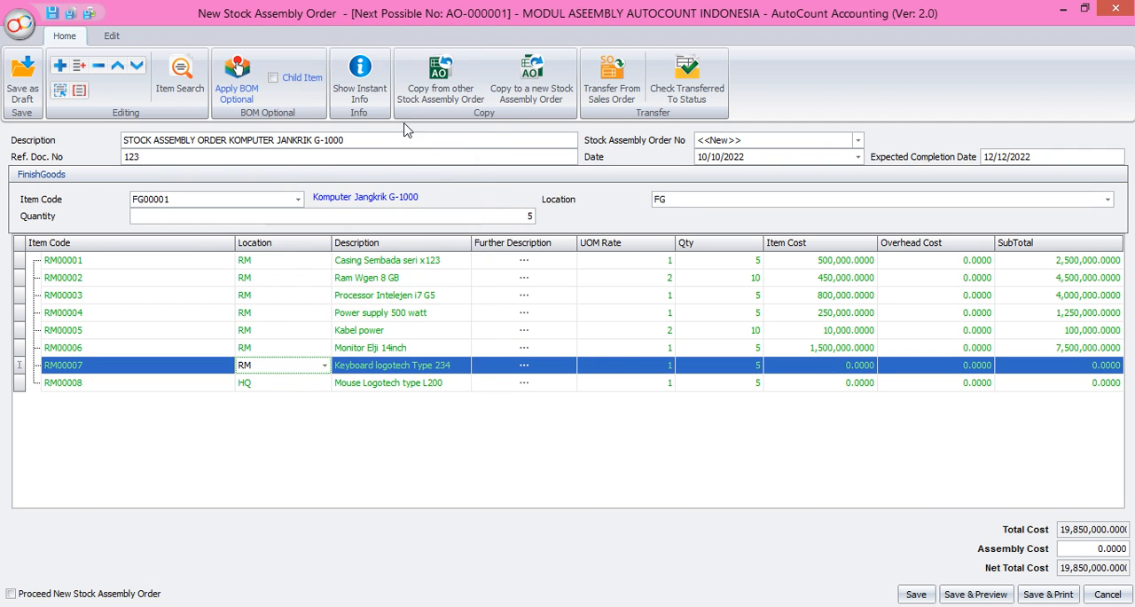
{"action": "left_click", "coordinate": [323, 384]}
{"action": "left_click", "coordinate": [323, 384]}
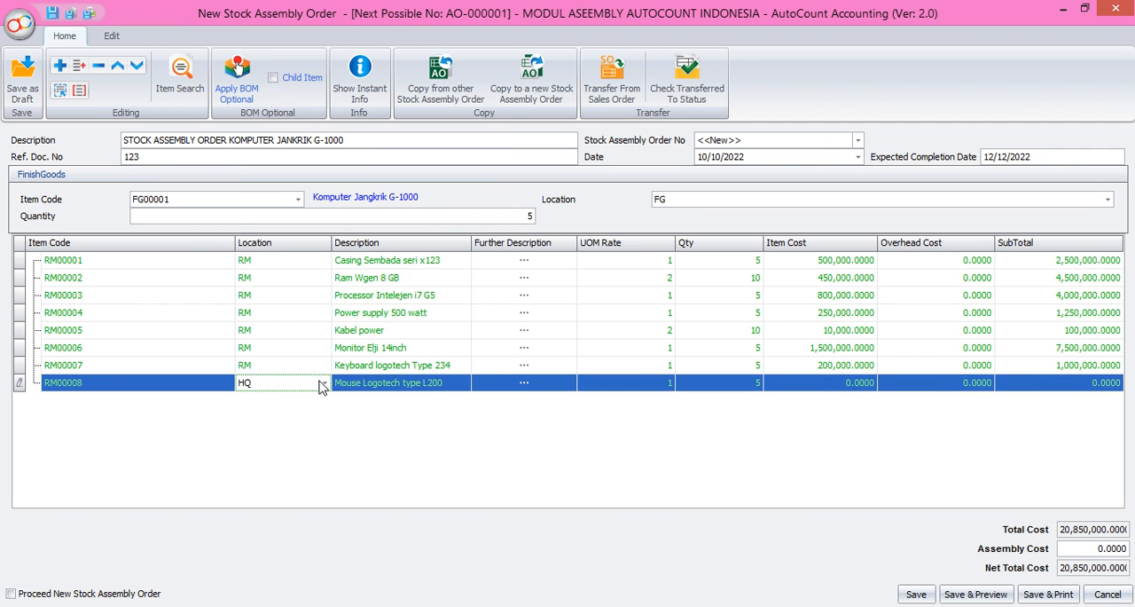
{"action": "left_click", "coordinate": [324, 383]}
{"action": "left_click", "coordinate": [383, 147]}
{"action": "left_click", "coordinate": [639, 391]}
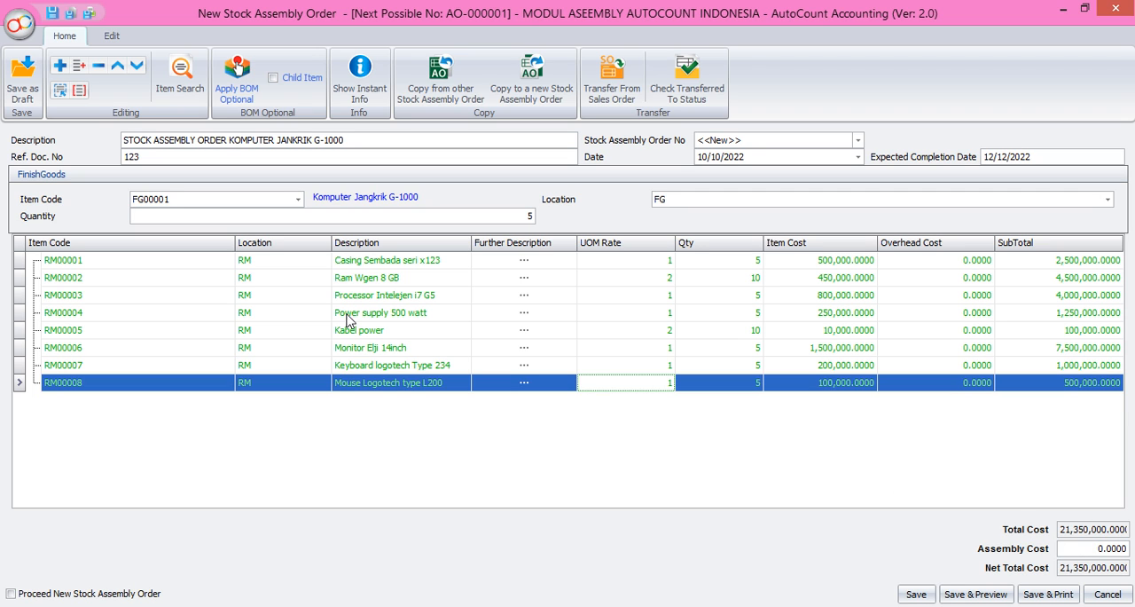
Step: Examine the optional BOM choices for FG00001 from the Ram Wgen 8 GB line without applying any
{"action": "left_click", "coordinate": [375, 278]}
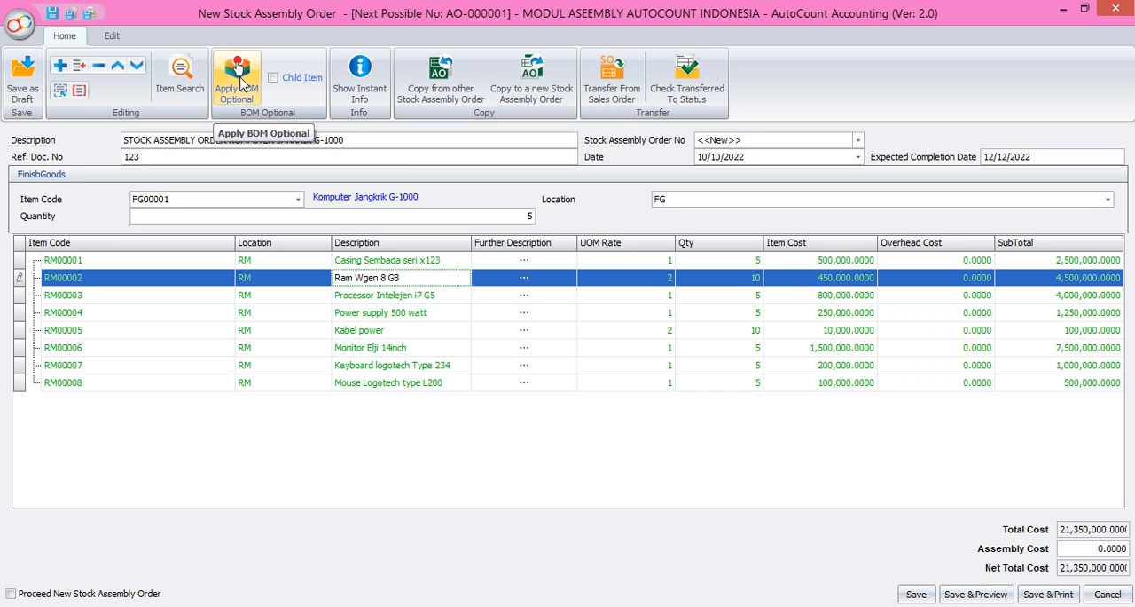
{"action": "left_click", "coordinate": [256, 100]}
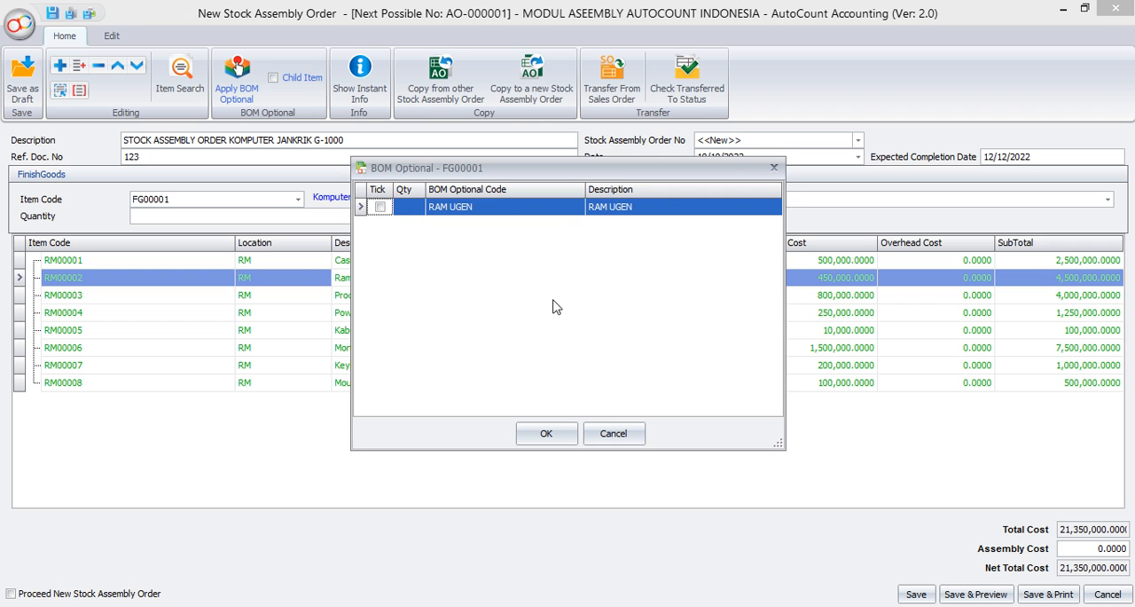
{"action": "left_click", "coordinate": [619, 437]}
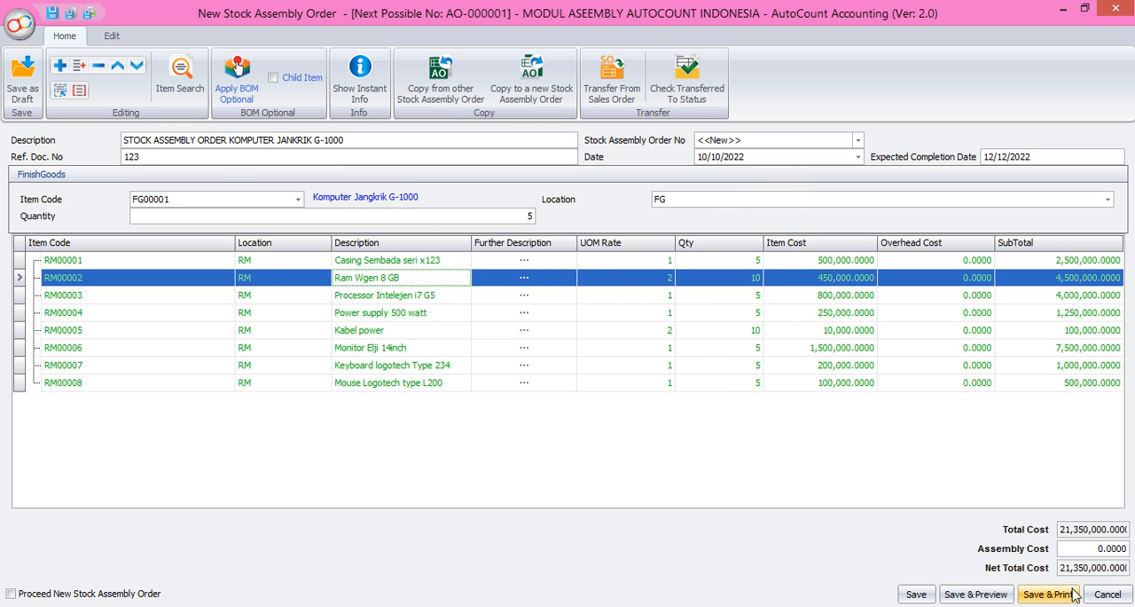
Step: Save the stock assembly order and close the assembly order list
{"action": "left_click", "coordinate": [917, 594]}
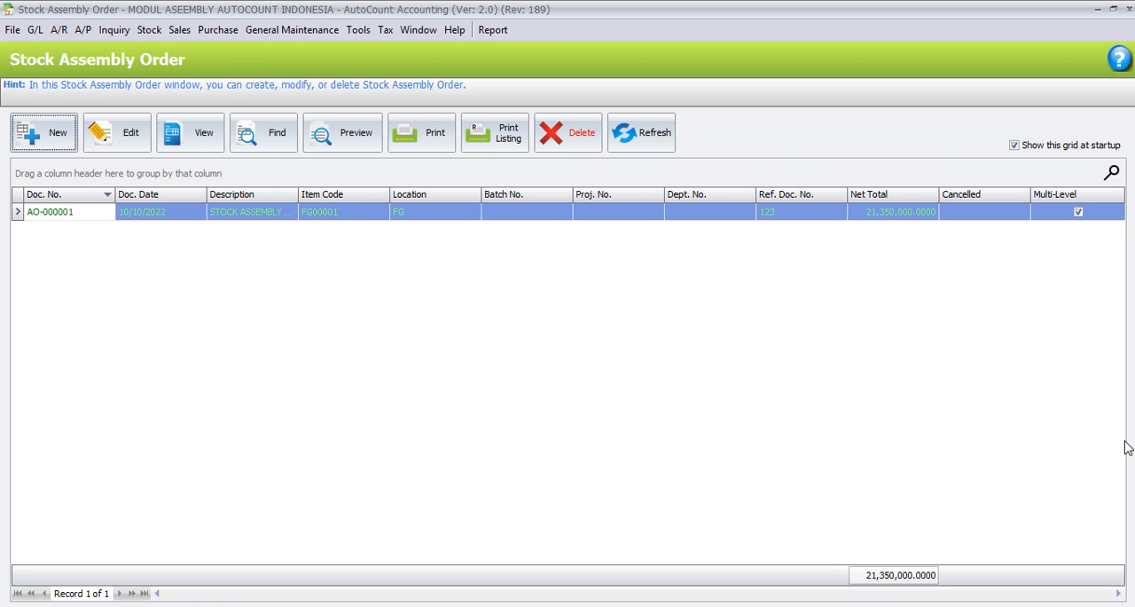
{"action": "left_click", "coordinate": [1129, 9]}
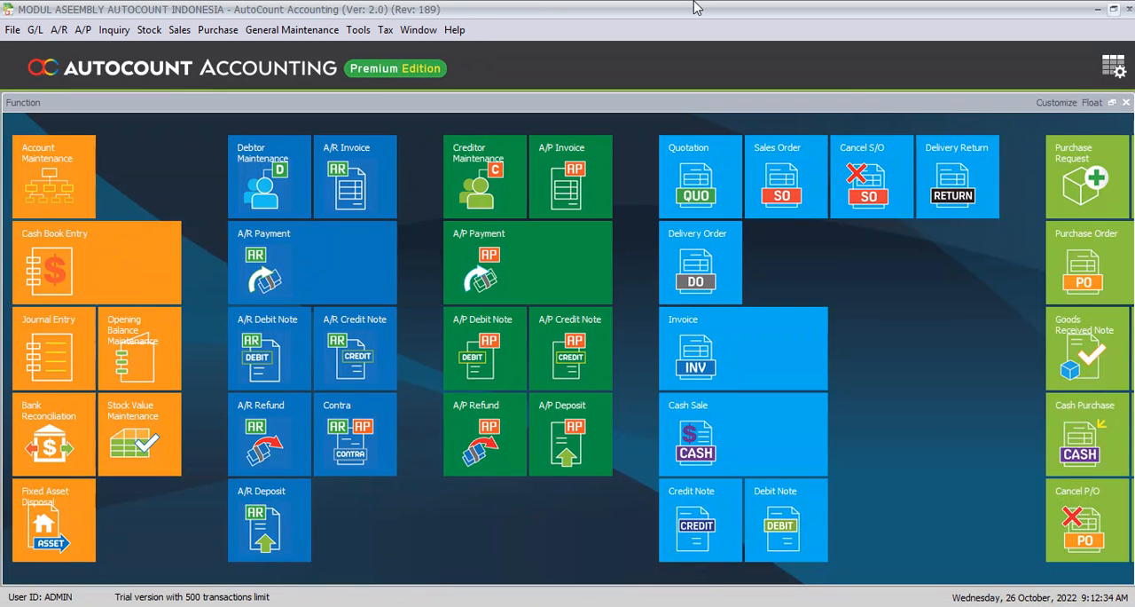
Step: Create a new Stock Assembly document and maximize its window
{"action": "left_click", "coordinate": [149, 29]}
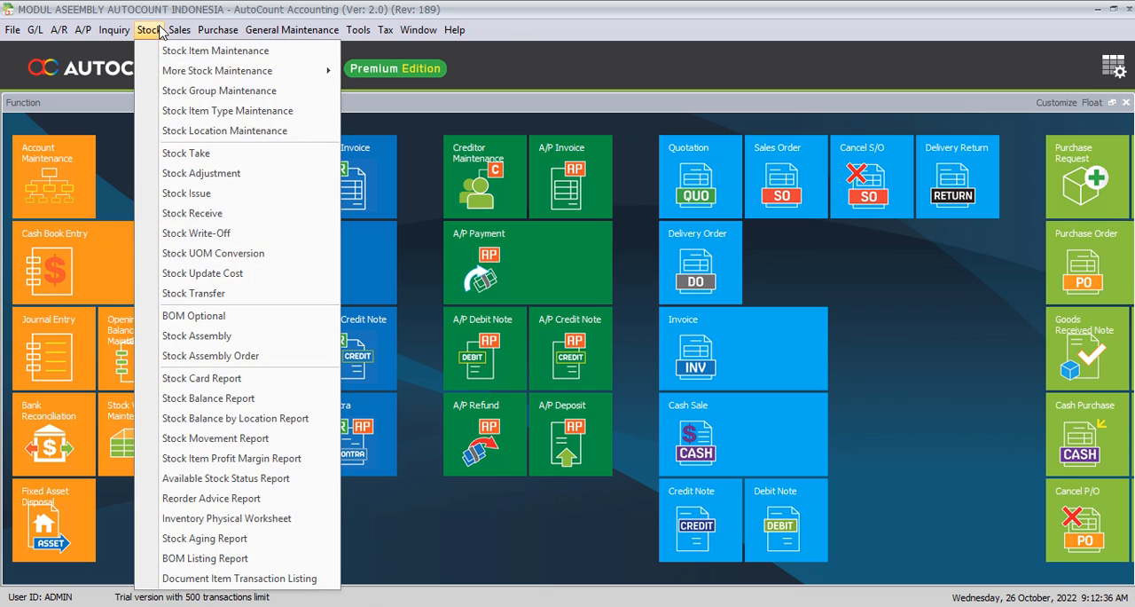
{"action": "left_click", "coordinate": [156, 337]}
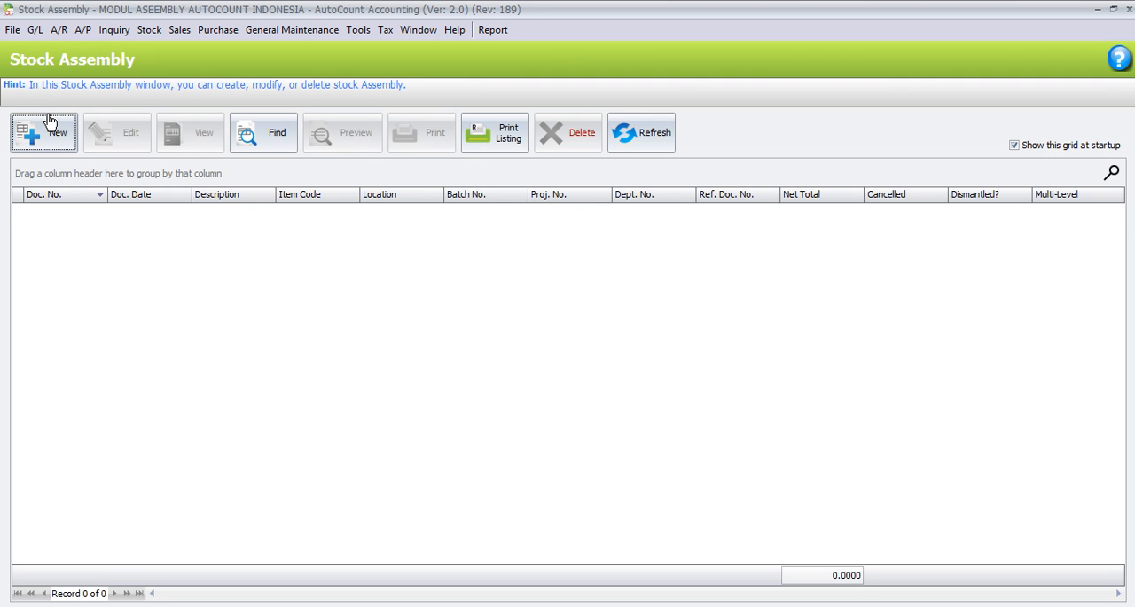
{"action": "left_click", "coordinate": [44, 142]}
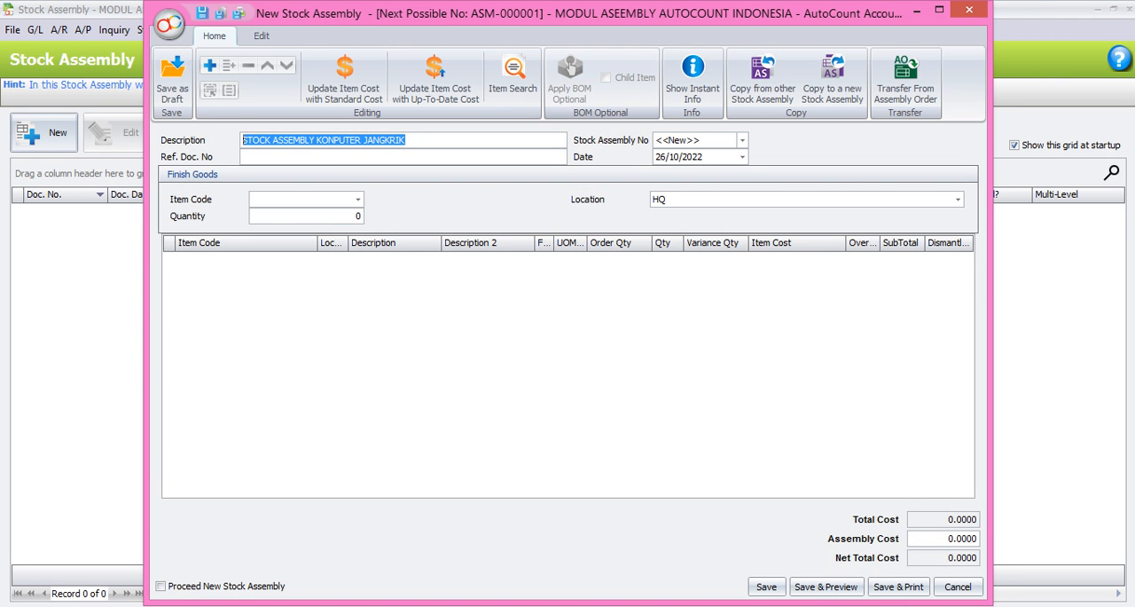
{"action": "left_click", "coordinate": [939, 11]}
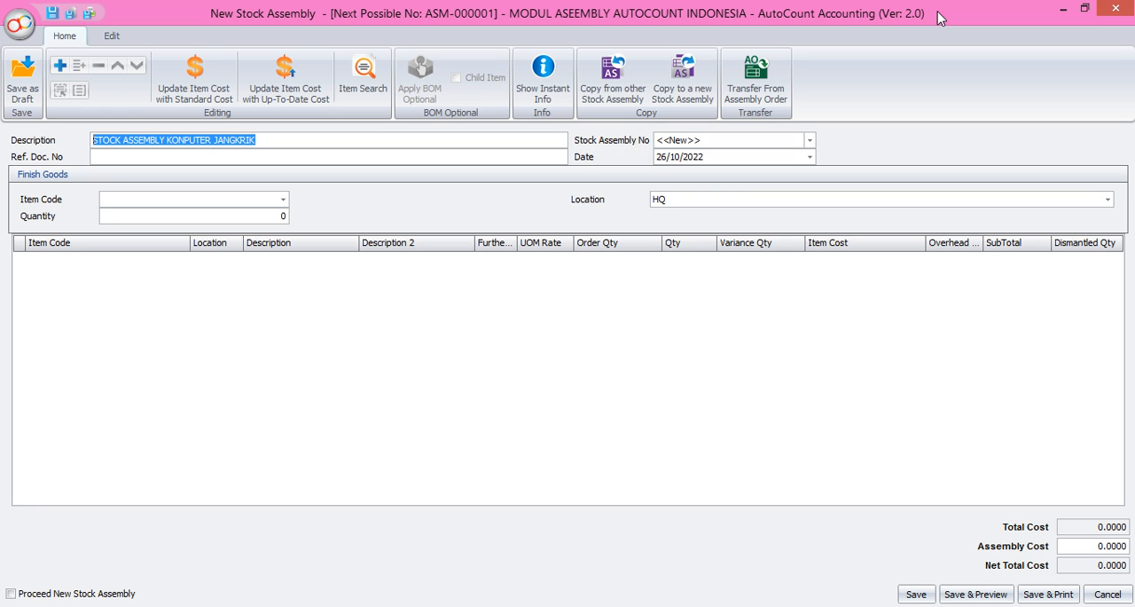
Step: Complete the assembly description as STOCK ASSEMBLY KONPUTER JANGKRIK G-1000 and set the date to 12/10/2022
{"action": "left_click", "coordinate": [206, 156]}
{"action": "left_click", "coordinate": [265, 140]}
{"action": "left_click", "coordinate": [264, 140]}
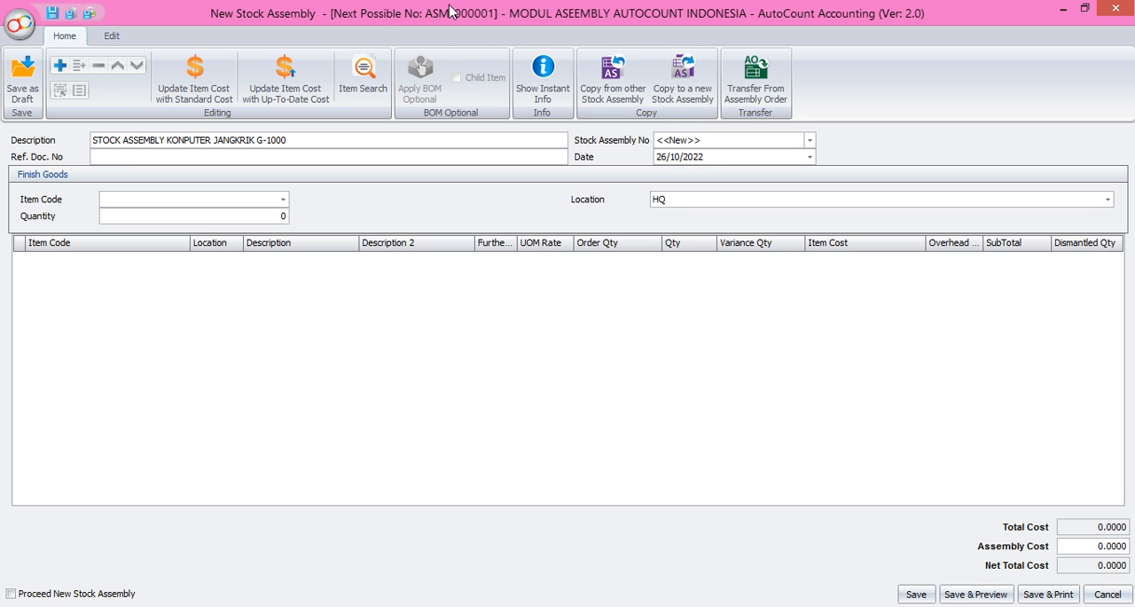
{"action": "left_click", "coordinate": [810, 157]}
{"action": "left_click", "coordinate": [765, 282]}
{"action": "left_click", "coordinate": [128, 161]}
{"action": "left_click", "coordinate": [217, 206]}
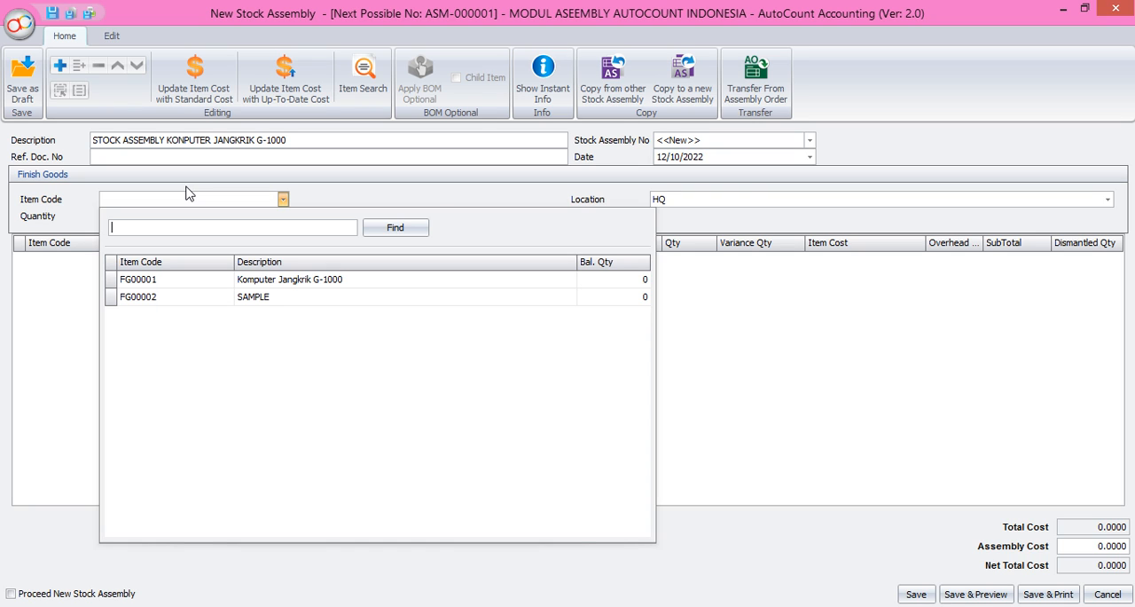
{"action": "left_click", "coordinate": [73, 212]}
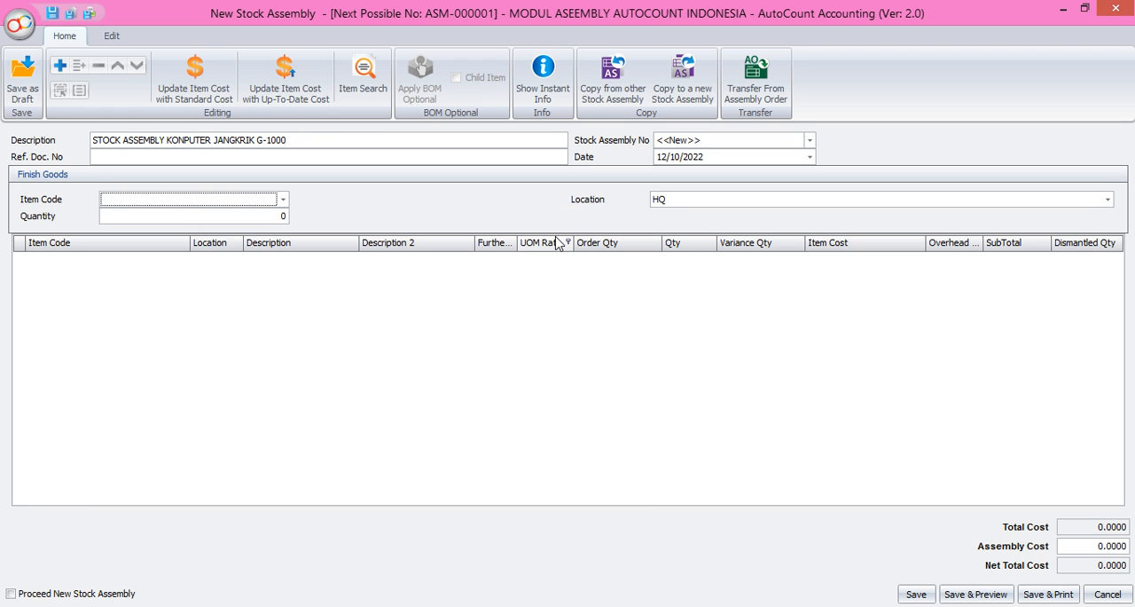
Step: Transfer a quantity of 5 from assembly order AO-000001 into the stock assembly, with item cost following Up To Date Cost
{"action": "left_click", "coordinate": [763, 78]}
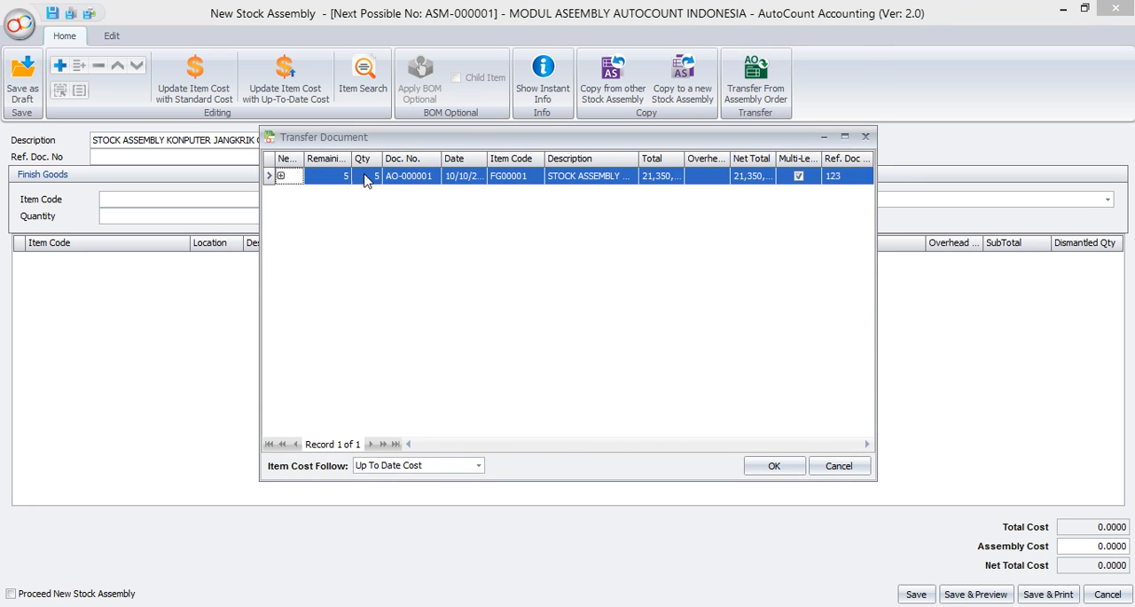
{"action": "left_click", "coordinate": [280, 176]}
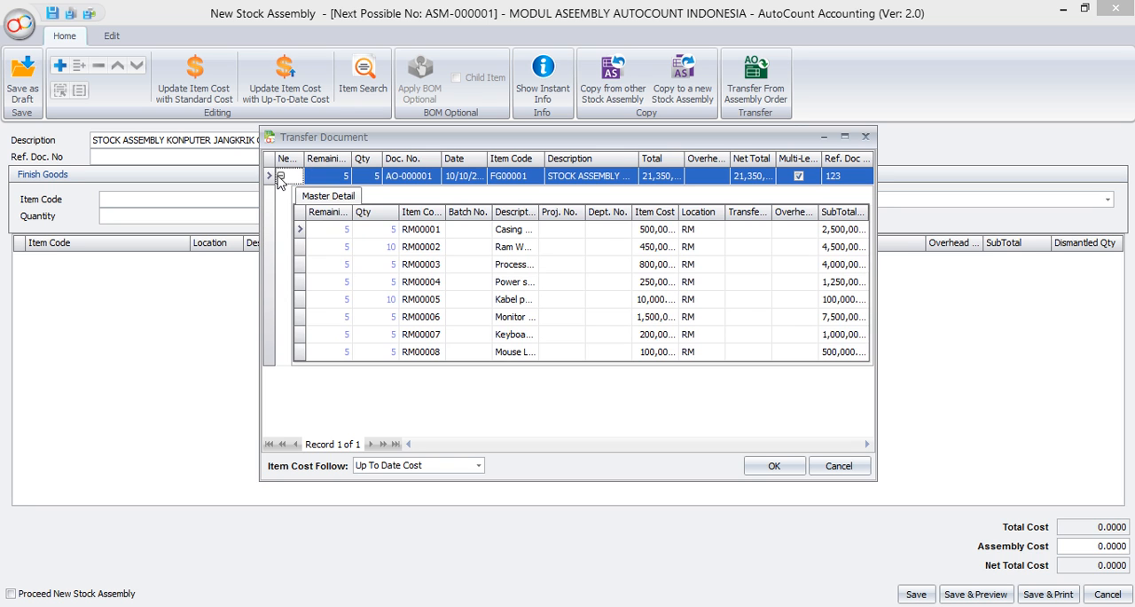
{"action": "left_click", "coordinate": [281, 176]}
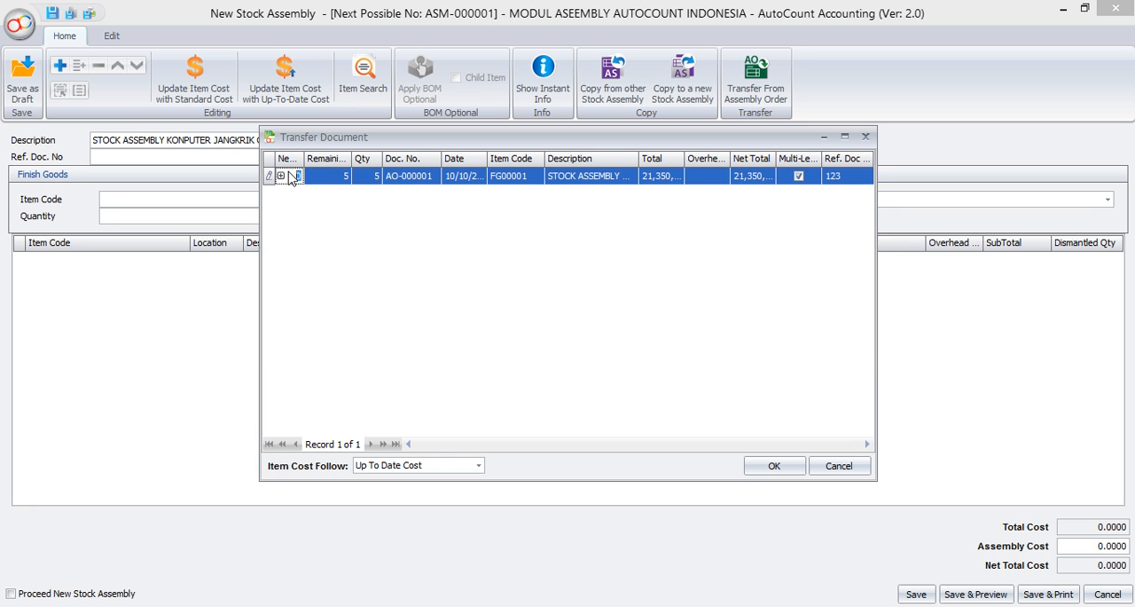
{"action": "type", "text": "5"}
{"action": "key", "text": "Tab"}
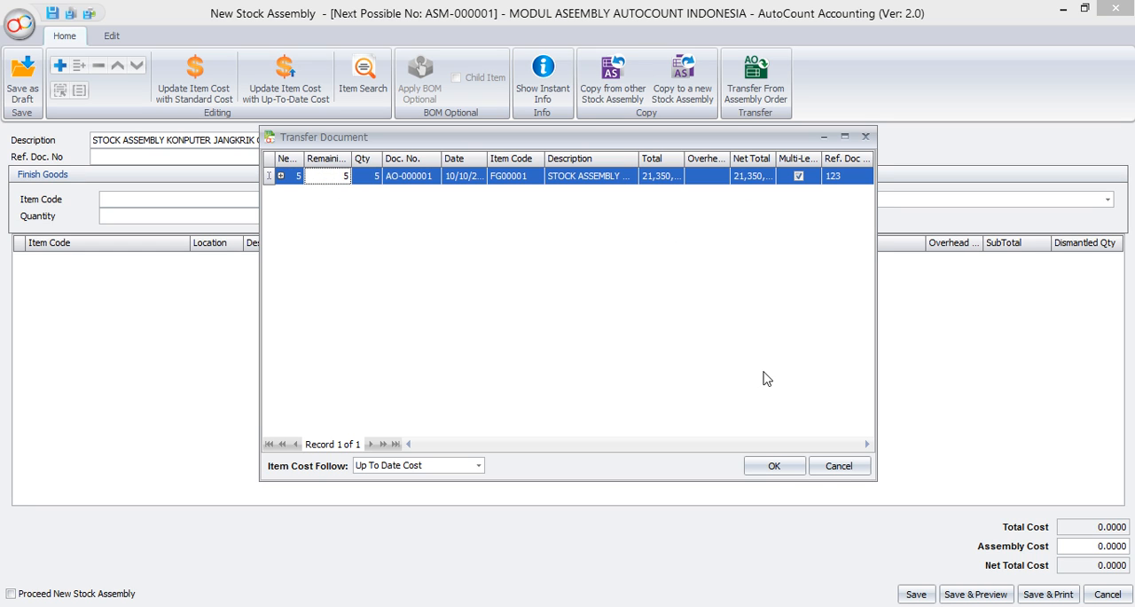
{"action": "left_click", "coordinate": [775, 471]}
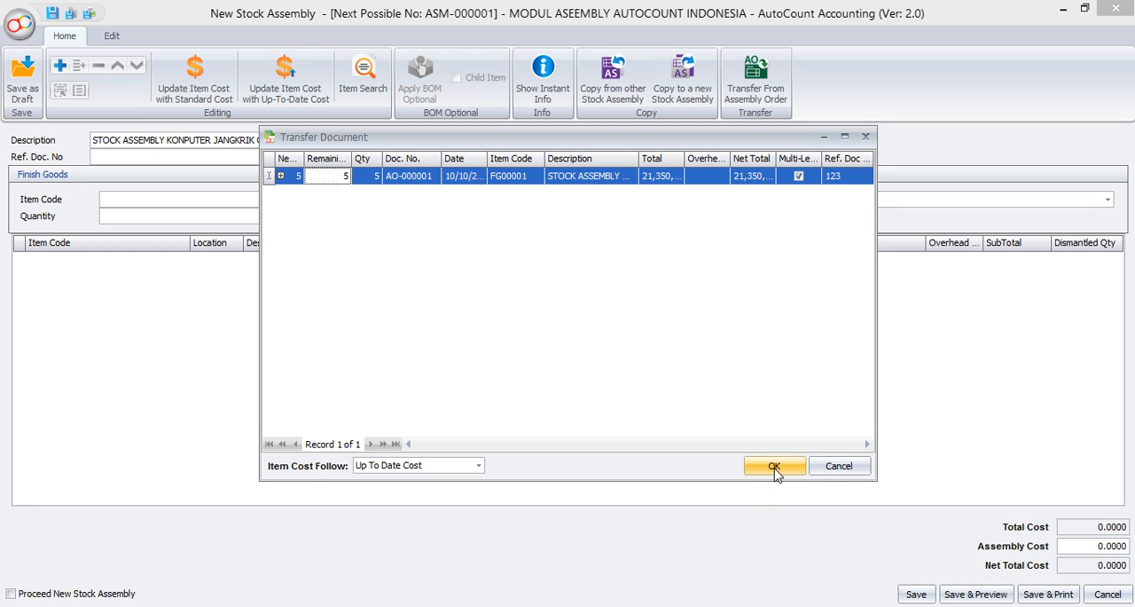
{"action": "left_click", "coordinate": [772, 466]}
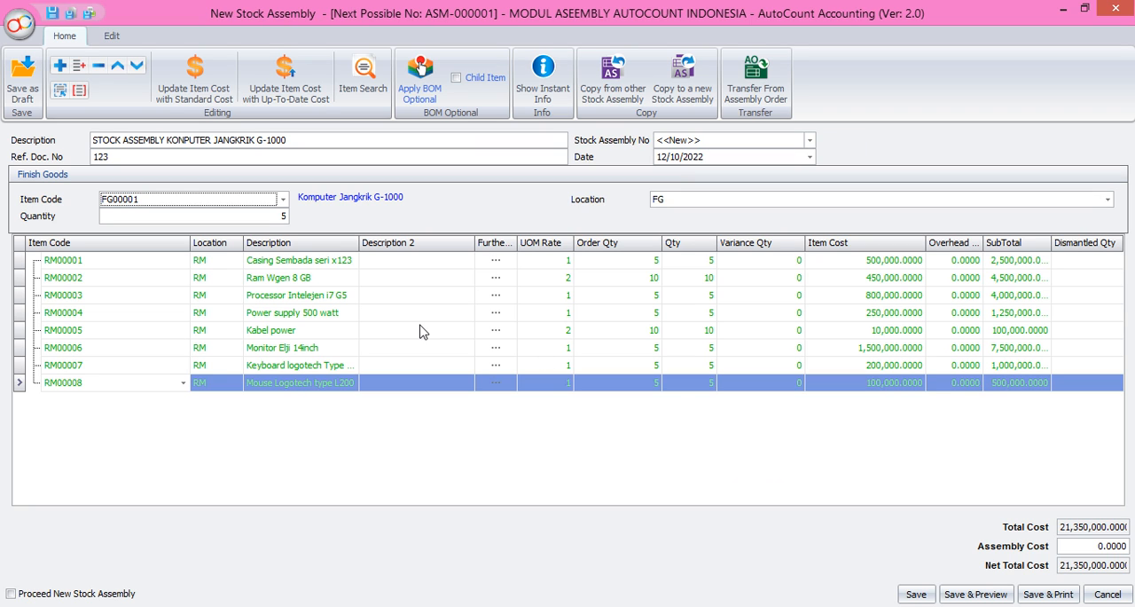
Step: Apply the RAM UGEN optional BOM with quantity 2 to the Ram Wgen 8 GB line of FG00001
{"action": "left_click", "coordinate": [328, 277]}
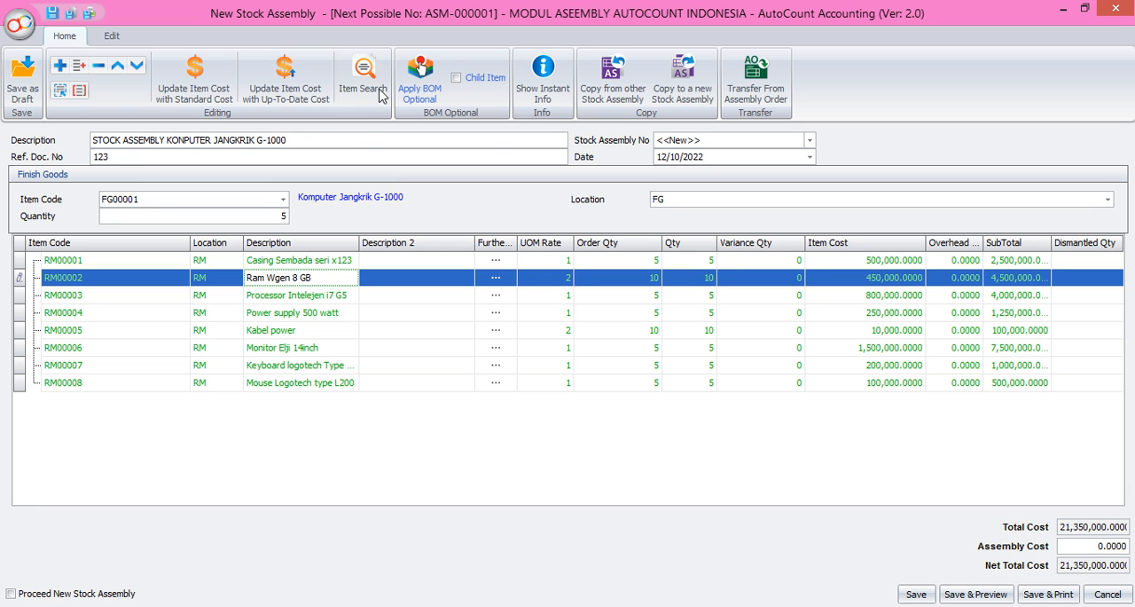
{"action": "left_click", "coordinate": [424, 89]}
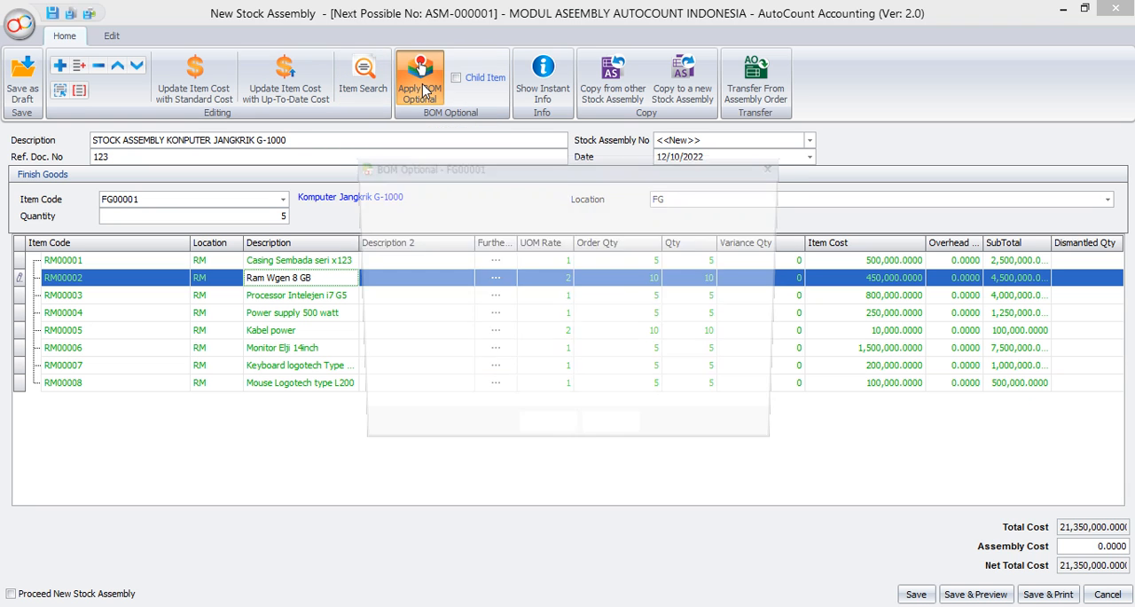
{"action": "left_click", "coordinate": [384, 210]}
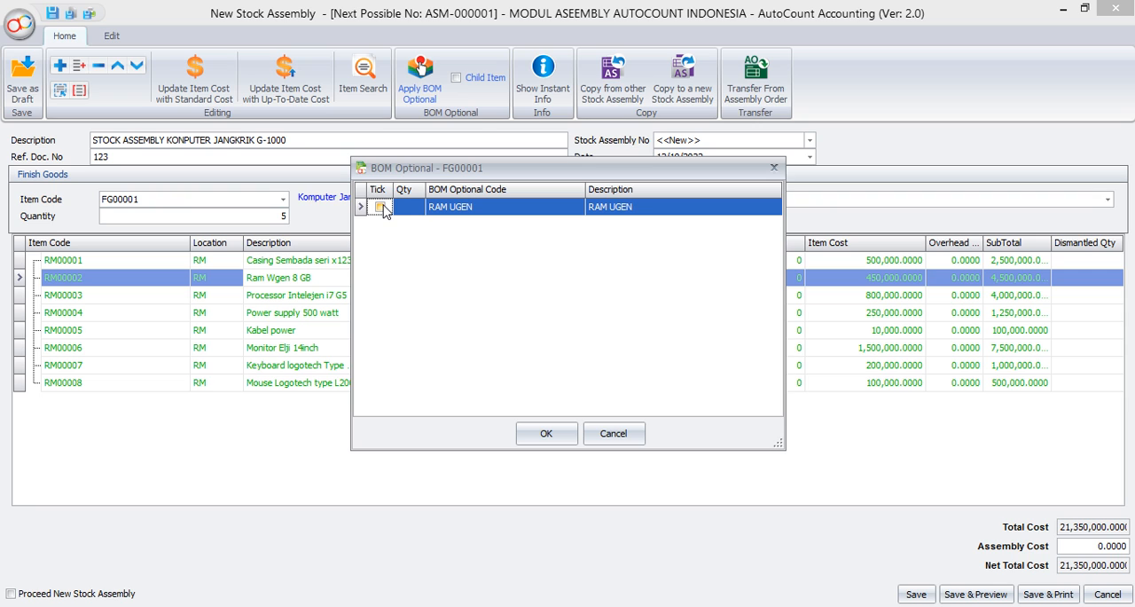
{"action": "left_click", "coordinate": [411, 209]}
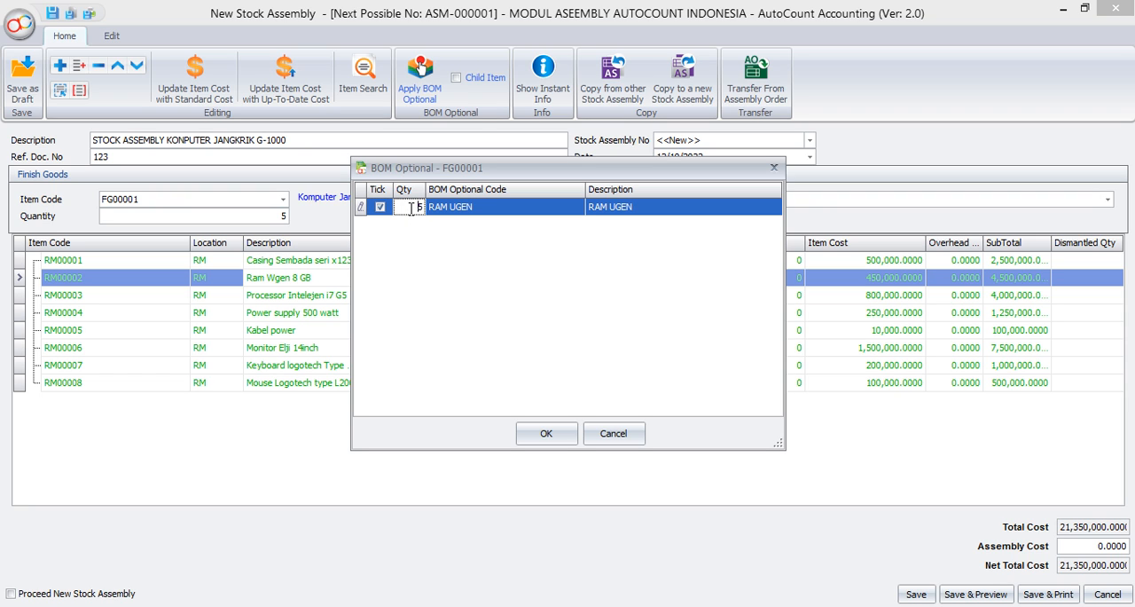
{"action": "double_click", "coordinate": [410, 209]}
{"action": "type", "text": "2"}
{"action": "left_click", "coordinate": [450, 209]}
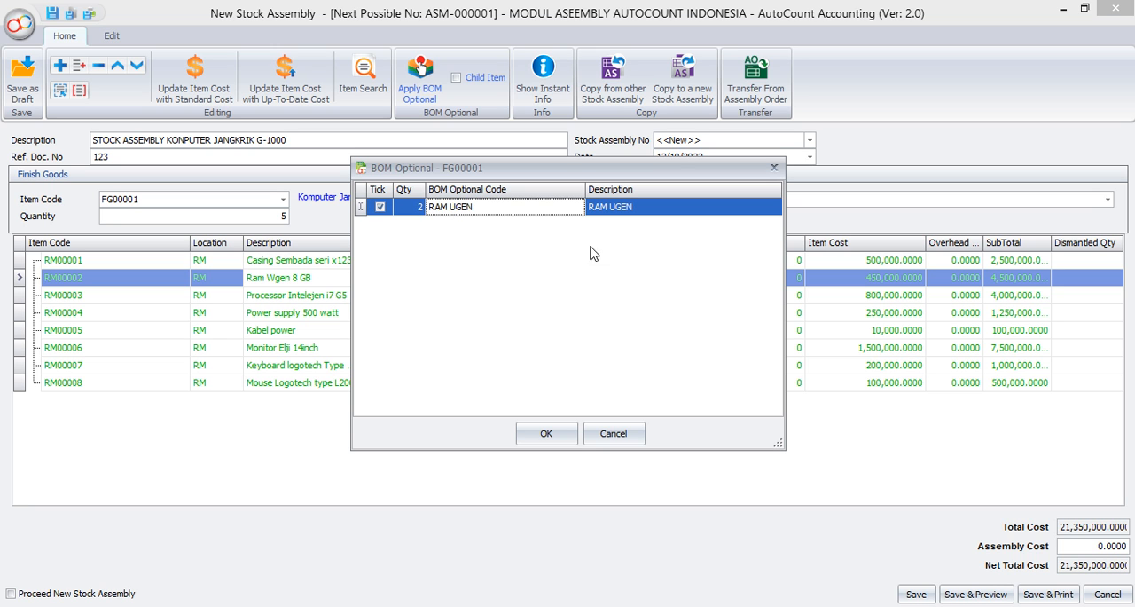
{"action": "left_click", "coordinate": [547, 434]}
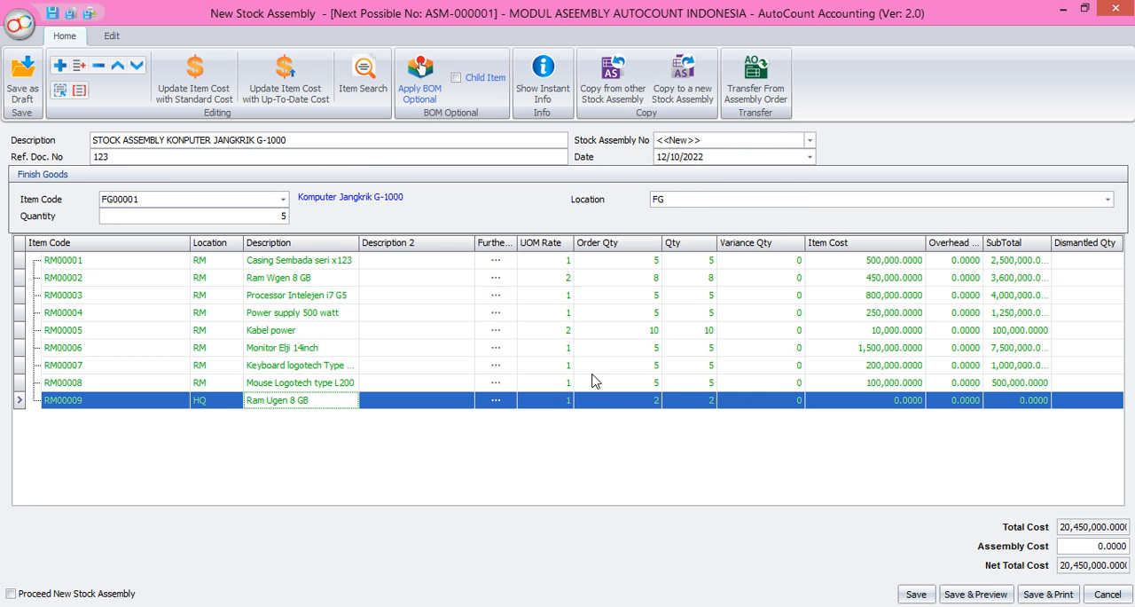
Step: Set the location of the Ram Ugen 8 GB line (RM00009) to RM and save the stock assembly
{"action": "left_click", "coordinate": [655, 280]}
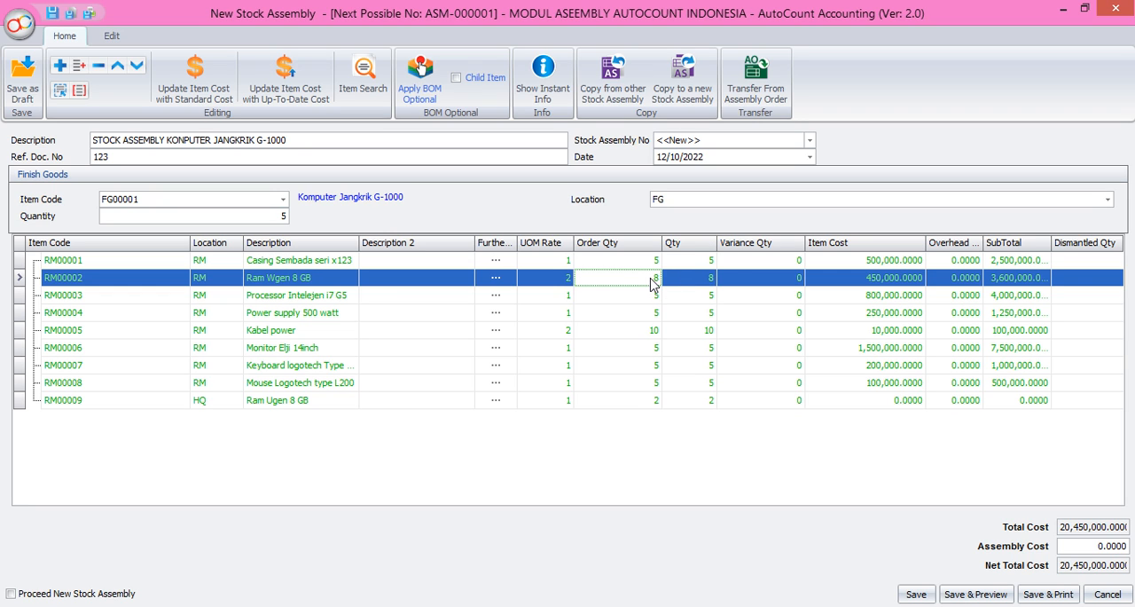
{"action": "left_click", "coordinate": [631, 401]}
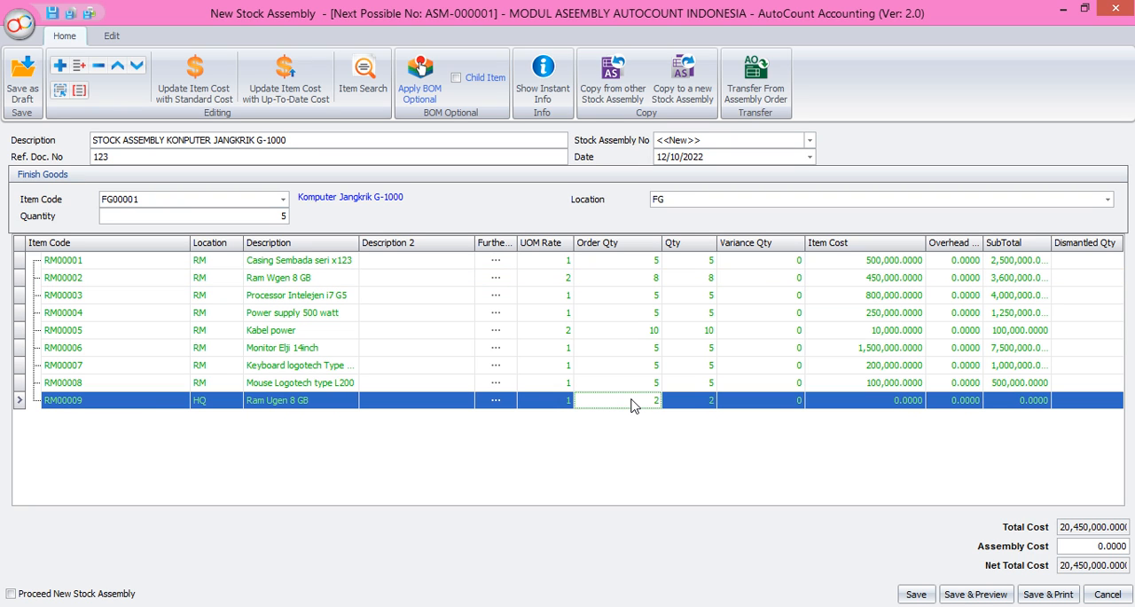
{"action": "left_click", "coordinate": [235, 407]}
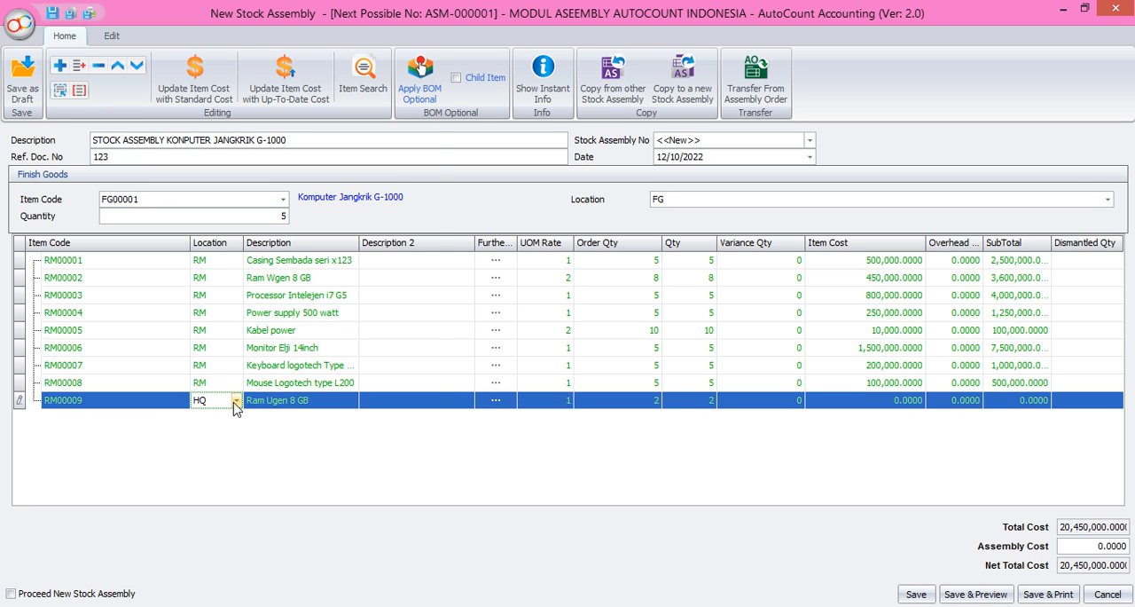
{"action": "left_click", "coordinate": [235, 402]}
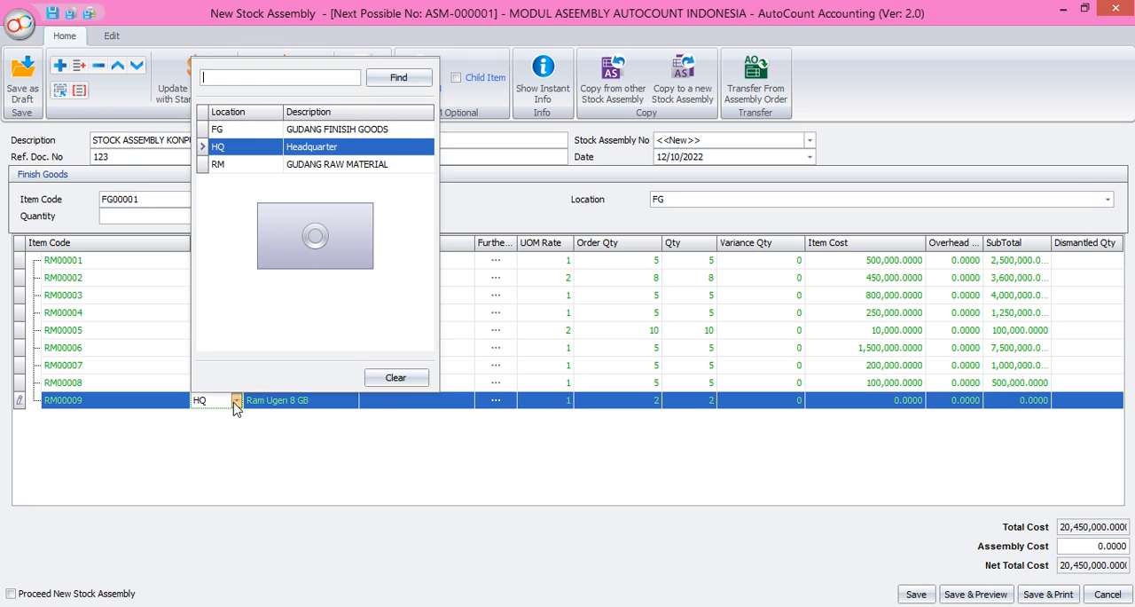
{"action": "left_click", "coordinate": [258, 169]}
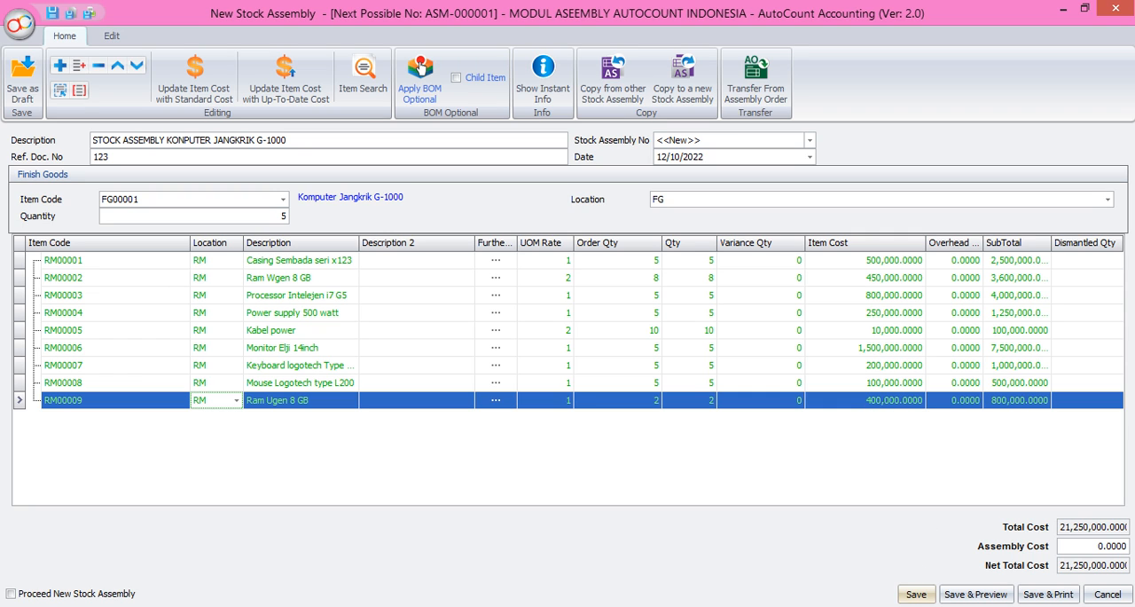
{"action": "left_click", "coordinate": [916, 594]}
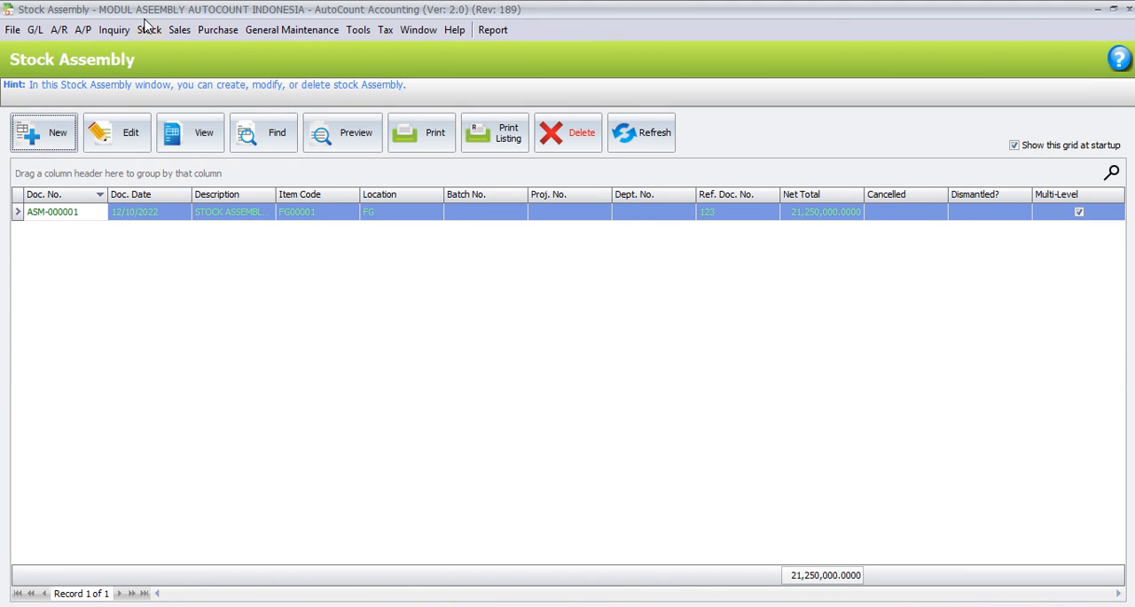
Step: Close the stock assembly list and run the Stock Card Report for all items from 01/10/2022 to 12/10/2022
{"action": "left_click", "coordinate": [1128, 9]}
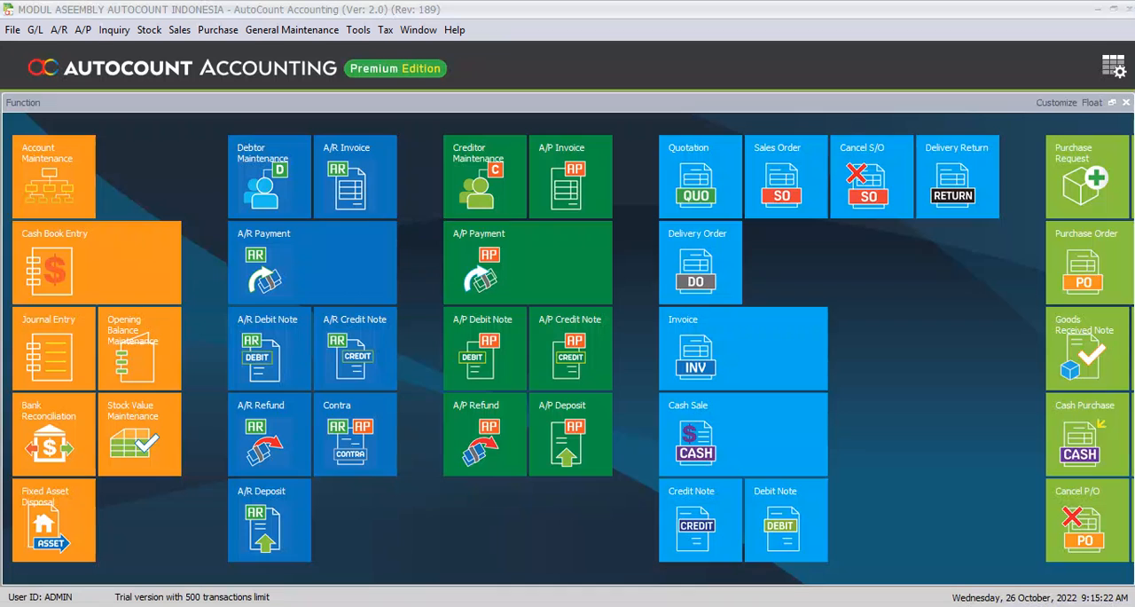
{"action": "left_click", "coordinate": [144, 31]}
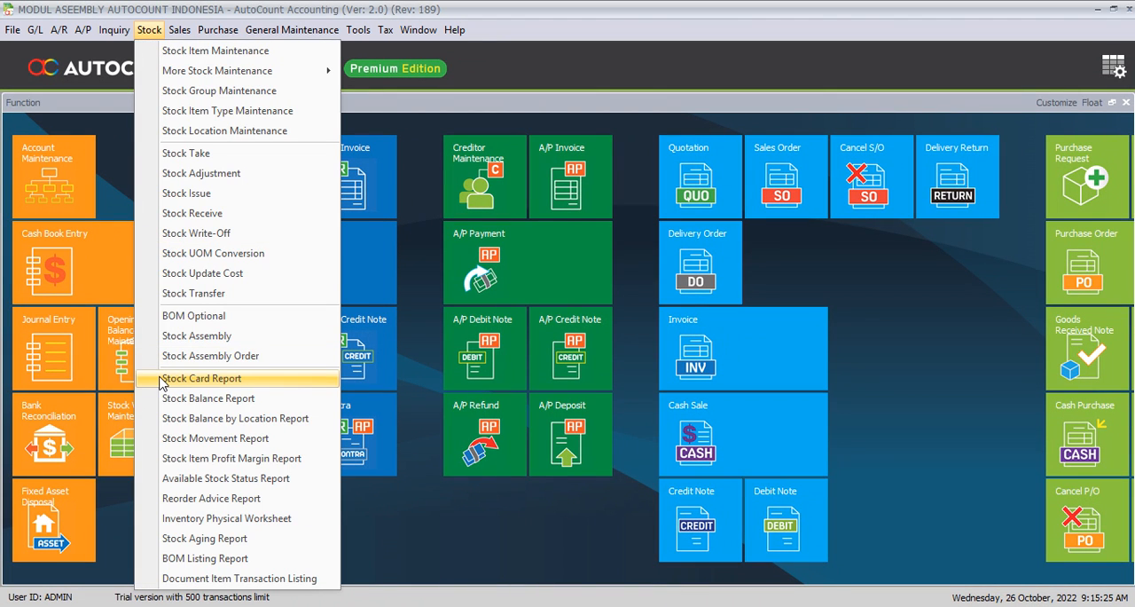
{"action": "left_click", "coordinate": [161, 381]}
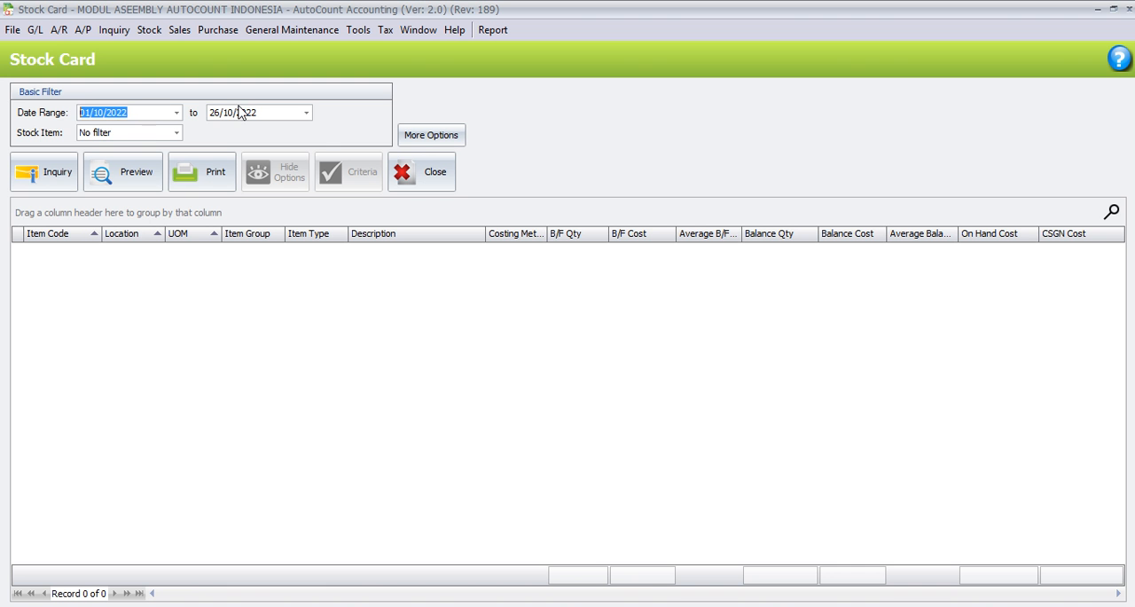
{"action": "left_click", "coordinate": [306, 113]}
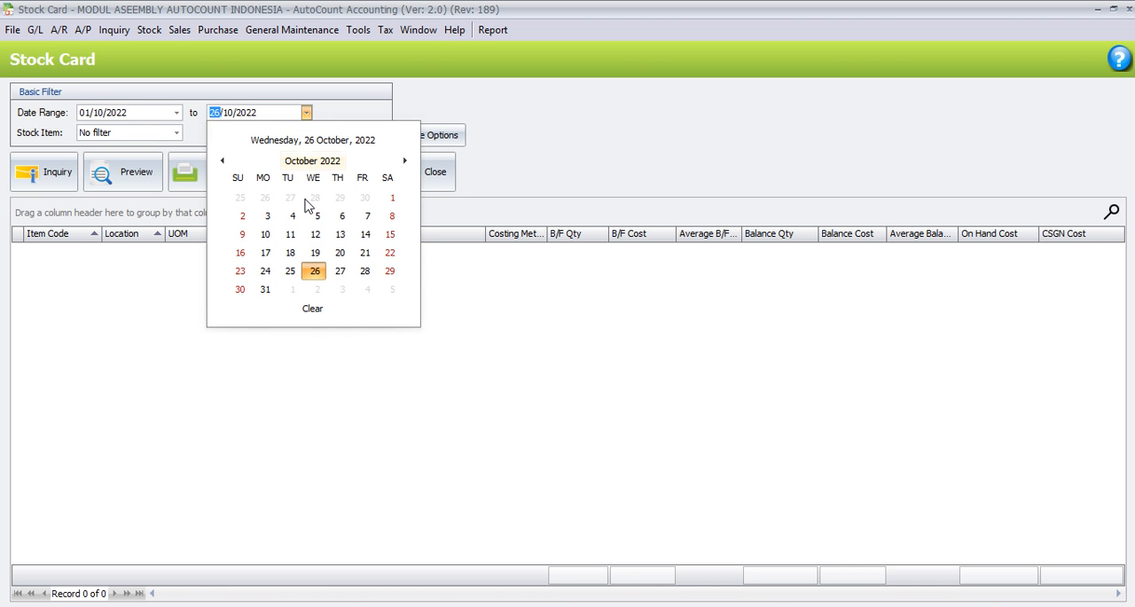
{"action": "left_click", "coordinate": [300, 253]}
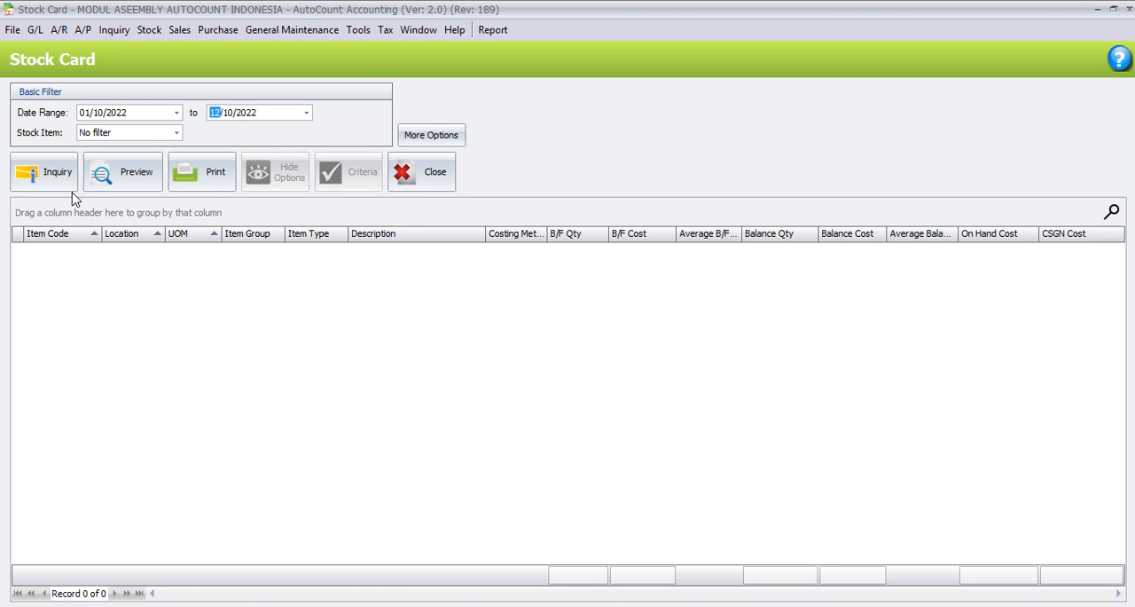
{"action": "left_click", "coordinate": [38, 182]}
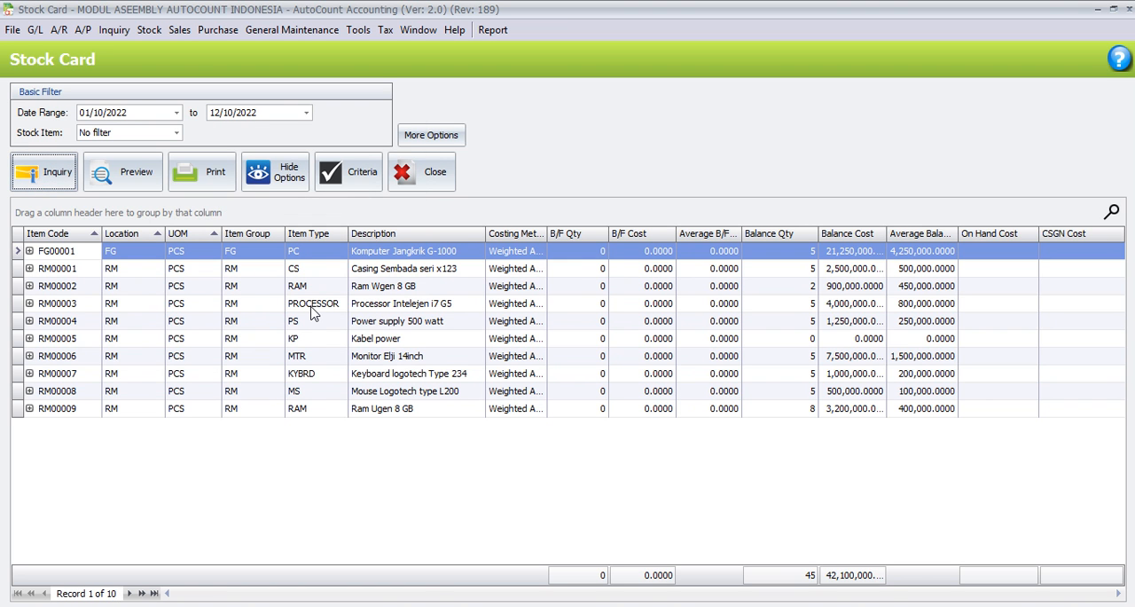
Step: Expand the stock card details of FG00001, RM00001 and RM00002 to examine their stock movements
{"action": "left_click", "coordinate": [30, 251]}
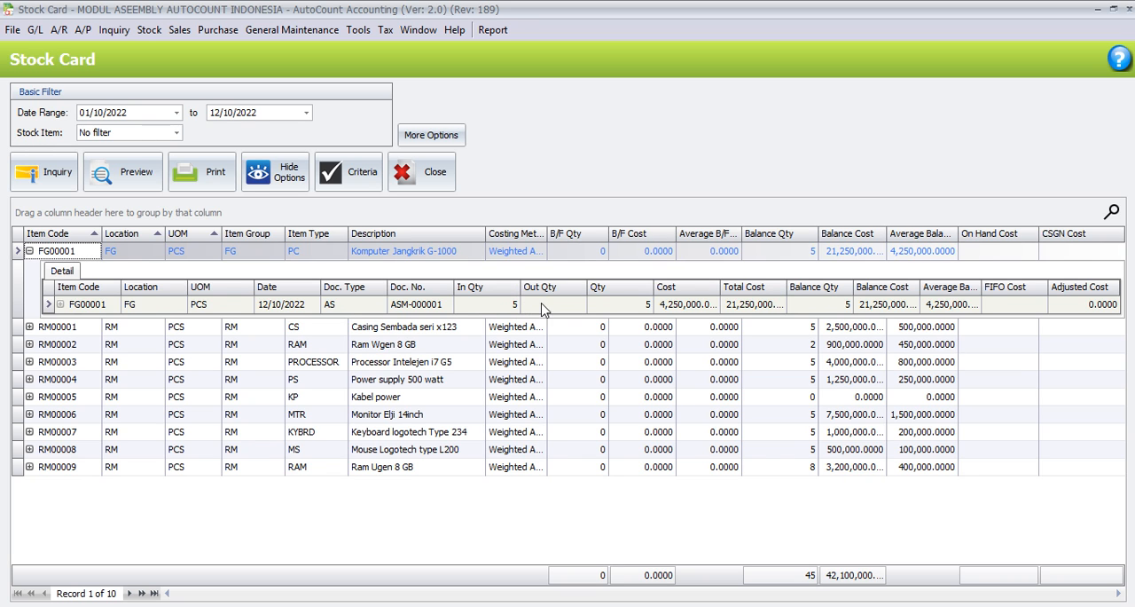
{"action": "left_click", "coordinate": [29, 327]}
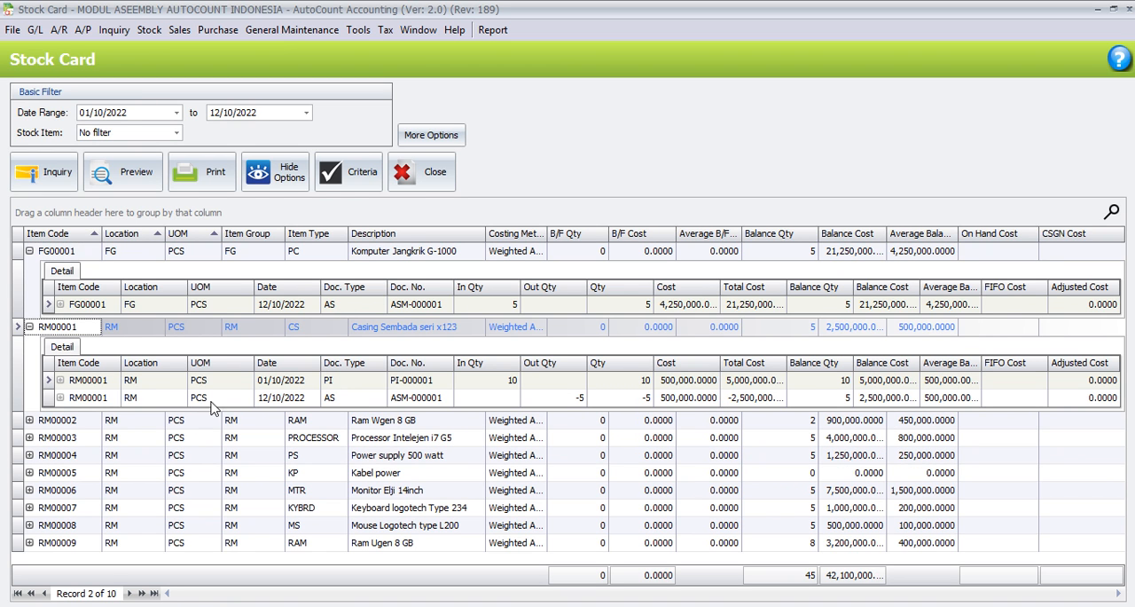
{"action": "left_click", "coordinate": [300, 400]}
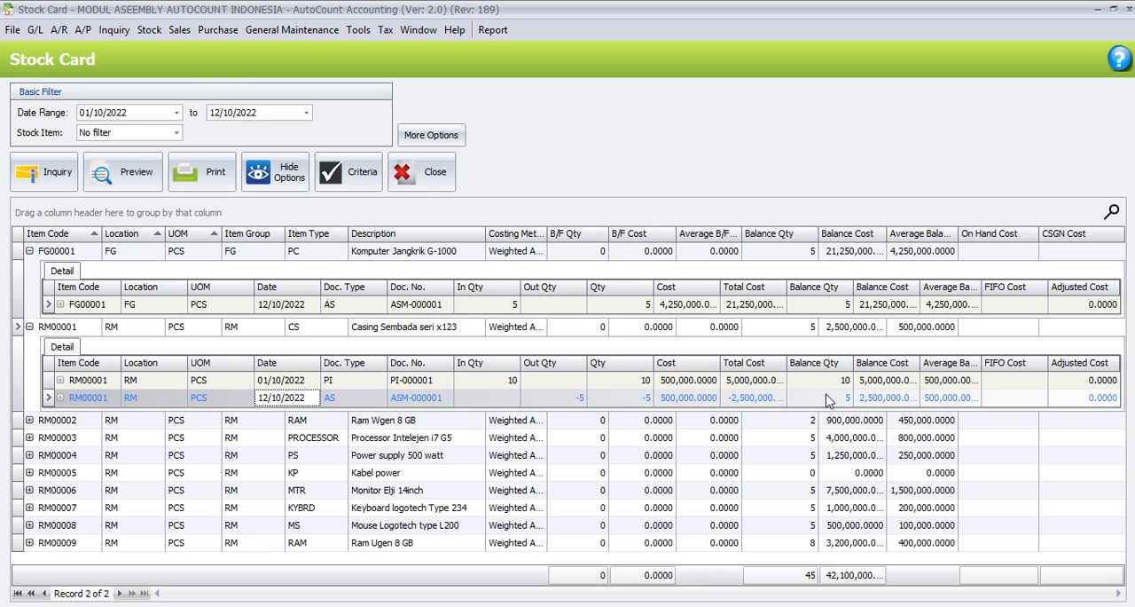
{"action": "left_click", "coordinate": [29, 420]}
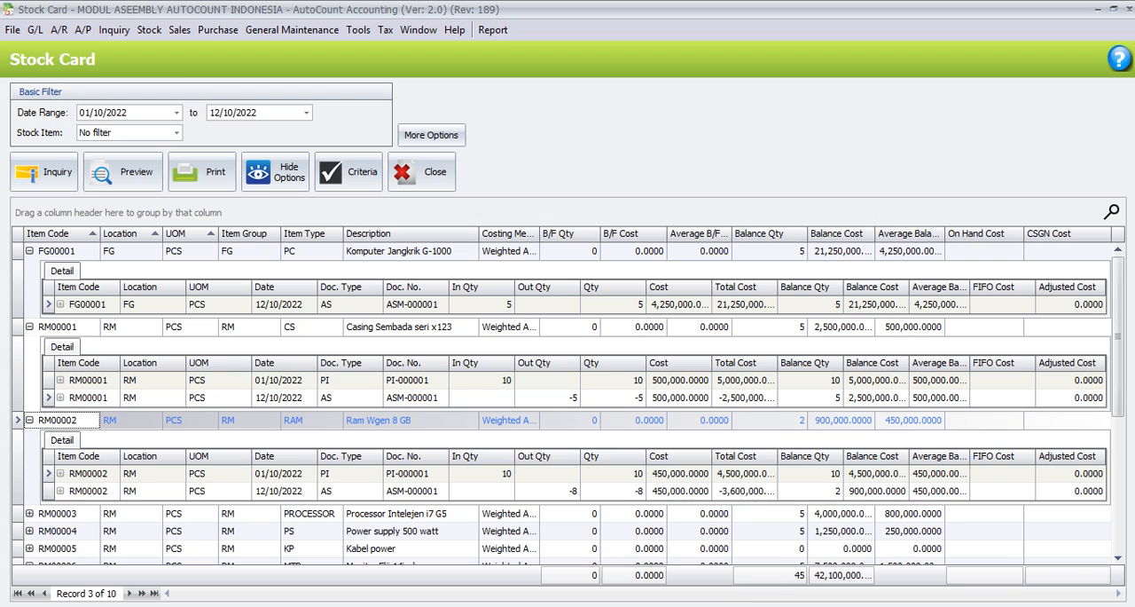
{"action": "left_click", "coordinate": [729, 606]}
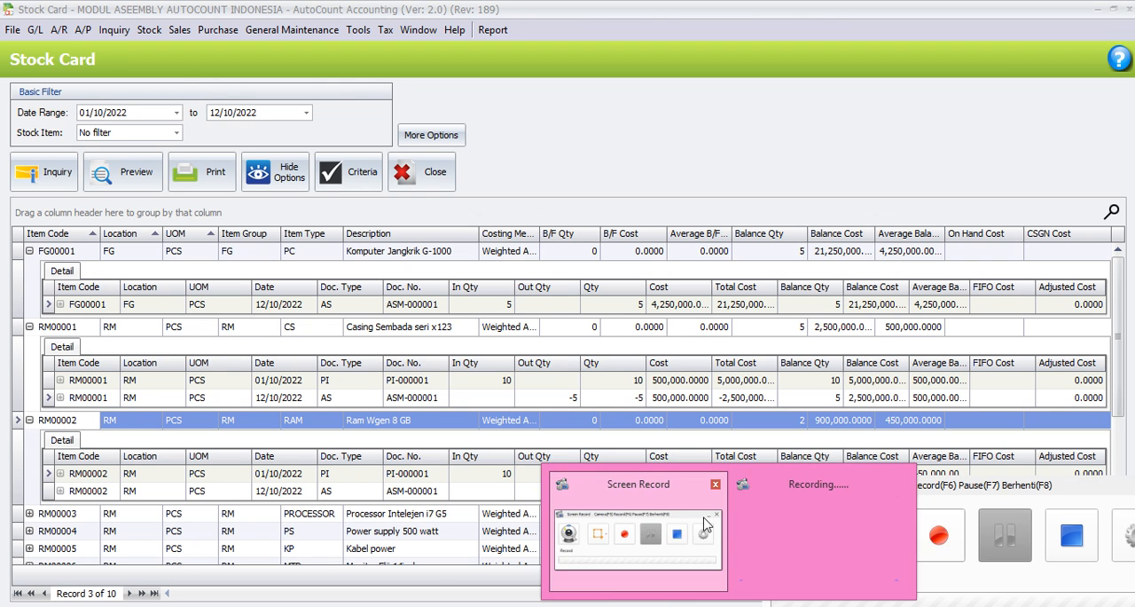